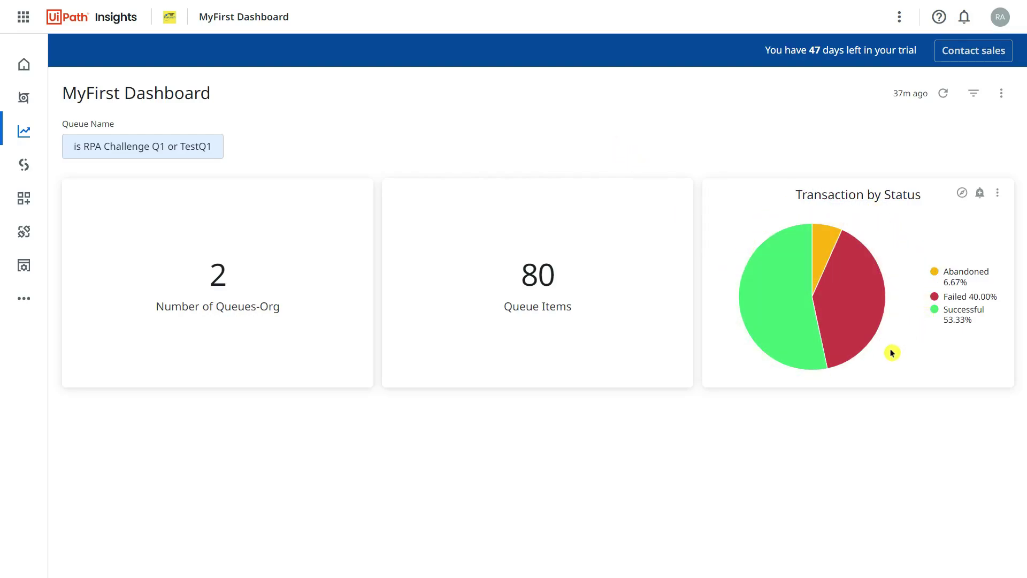
Put MyFirst Dashboard into editing mode from the dashboard options menu.
mouse_move(830, 336)
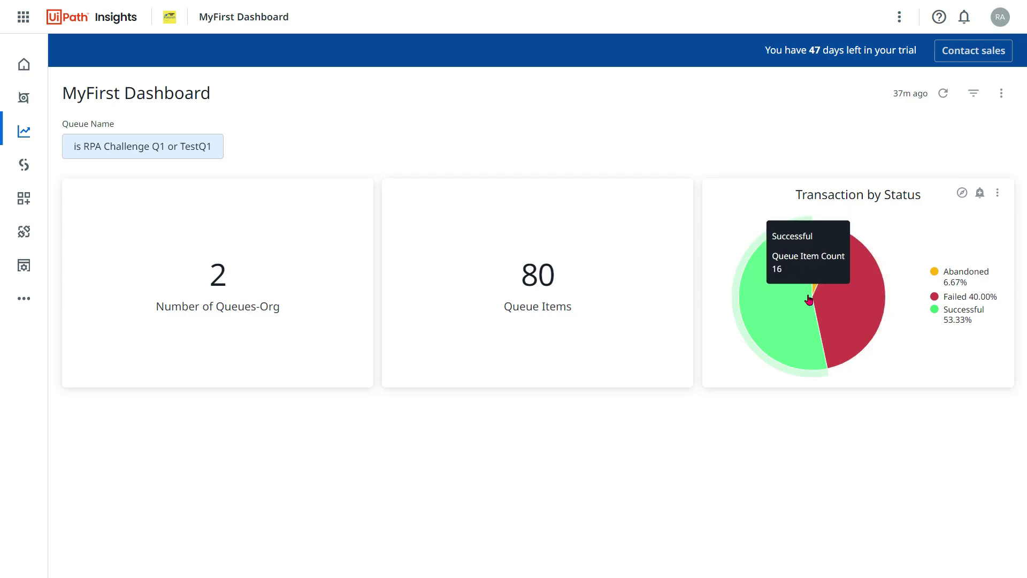
mouse_move(816, 299)
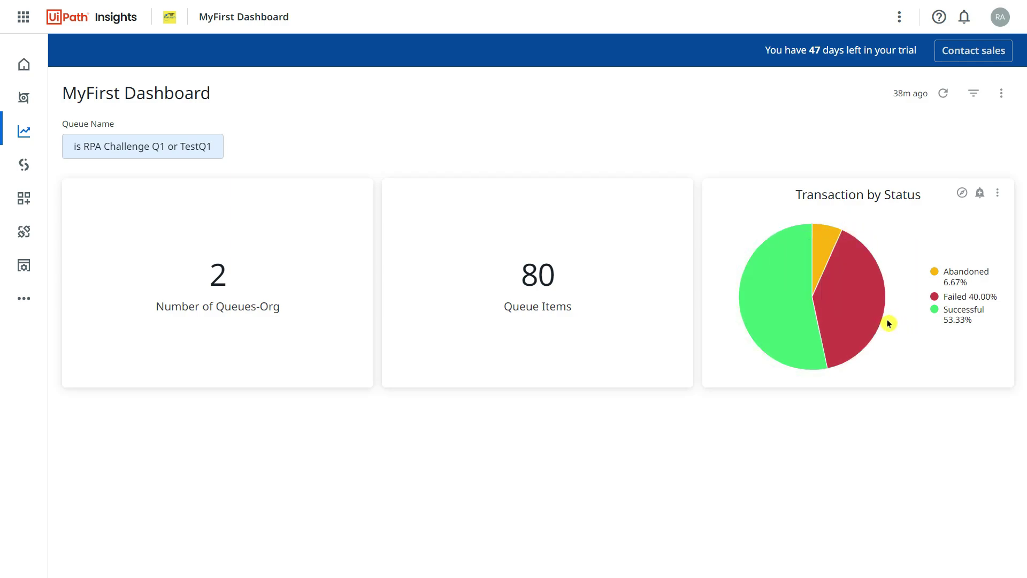
mouse_move(876, 331)
mouse_move(850, 315)
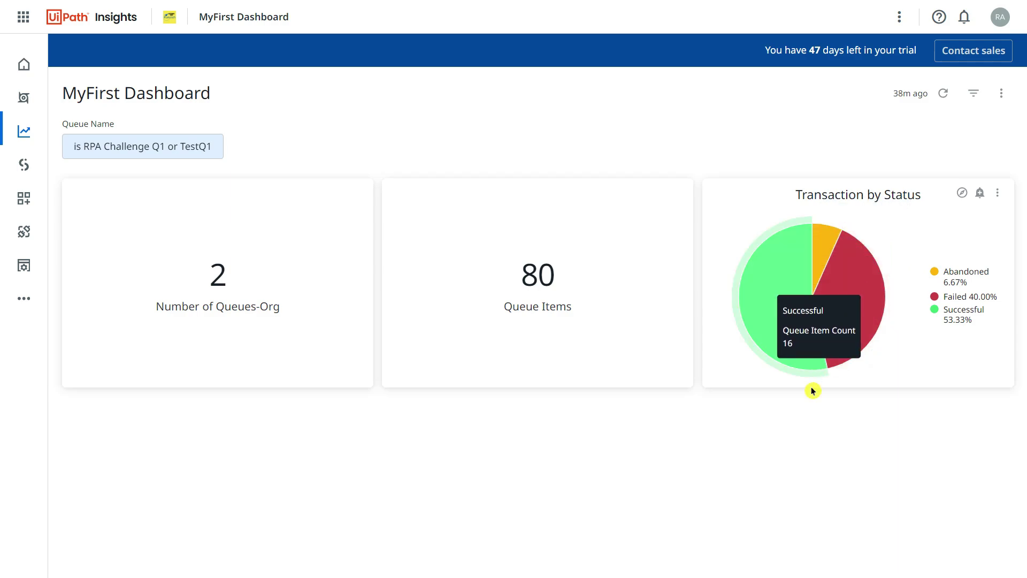
left_click(998, 199)
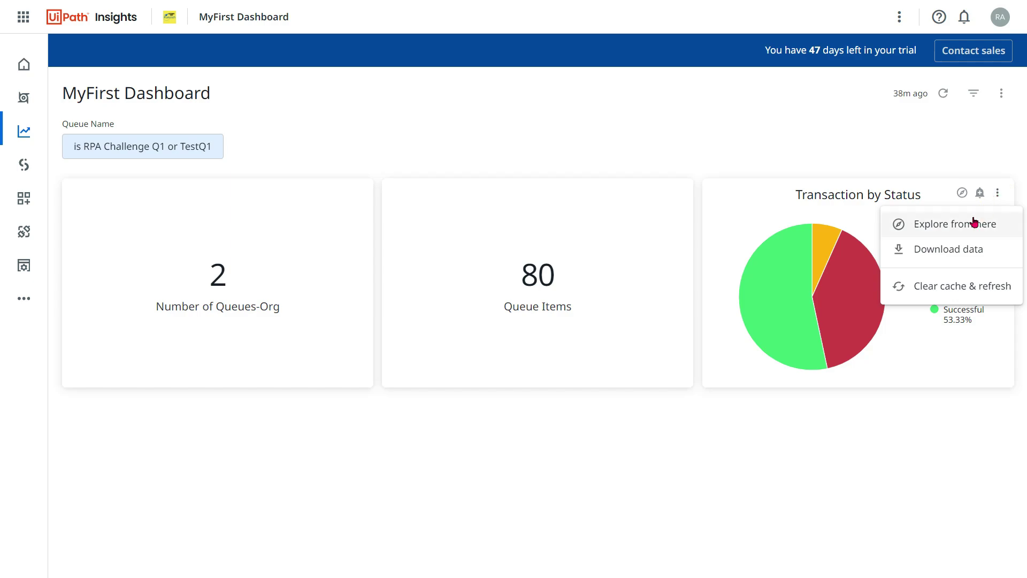
left_click(897, 417)
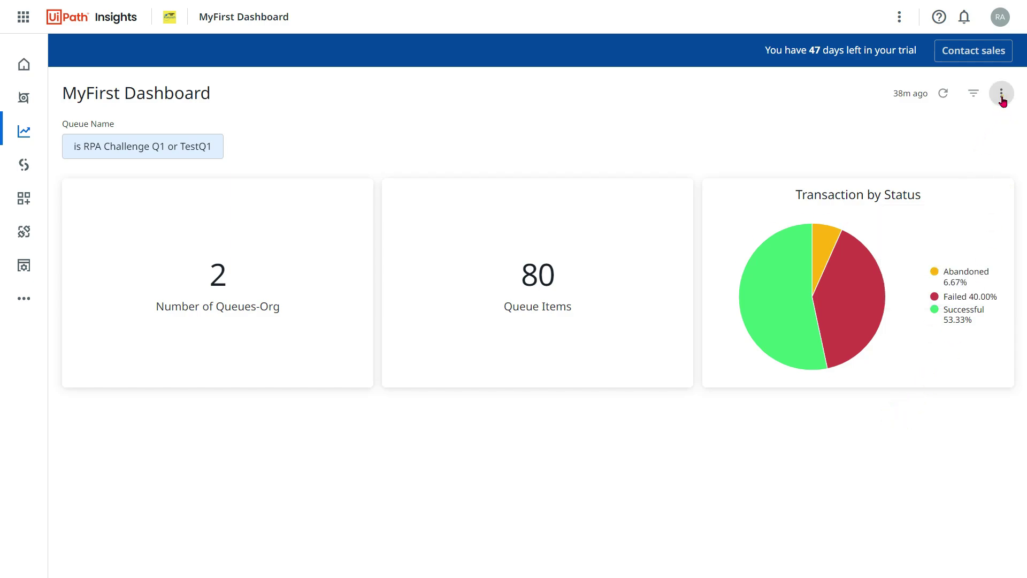
left_click(1001, 94)
left_click(915, 167)
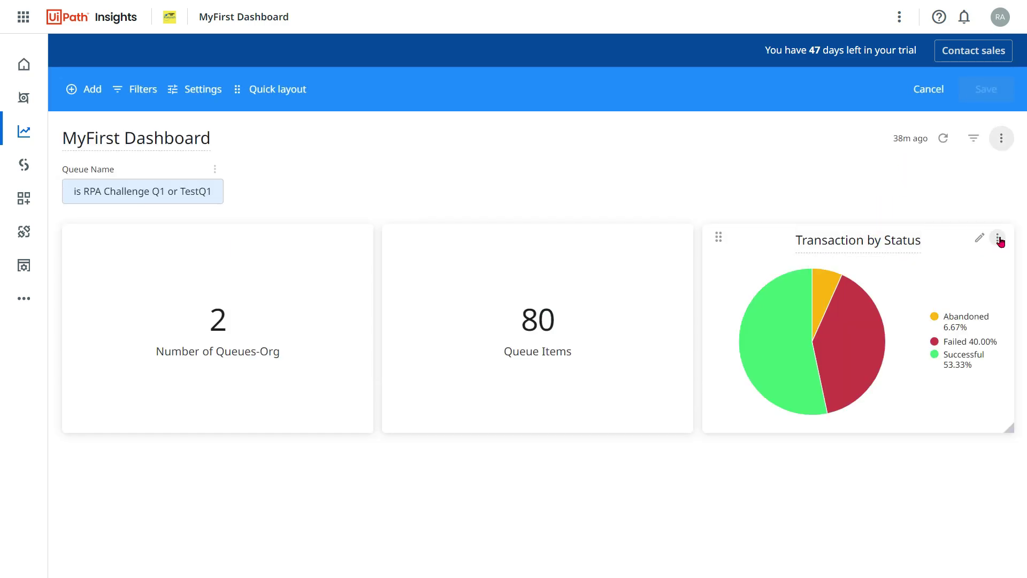
Duplicate the Transaction by Status pie tile and open the copy in Edit Tile.
left_click(996, 238)
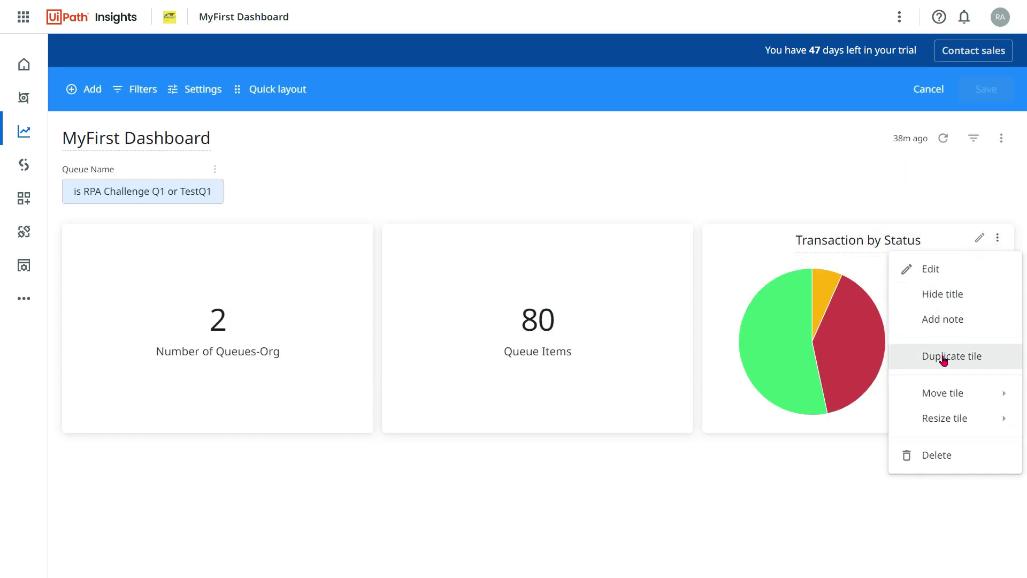
left_click(944, 357)
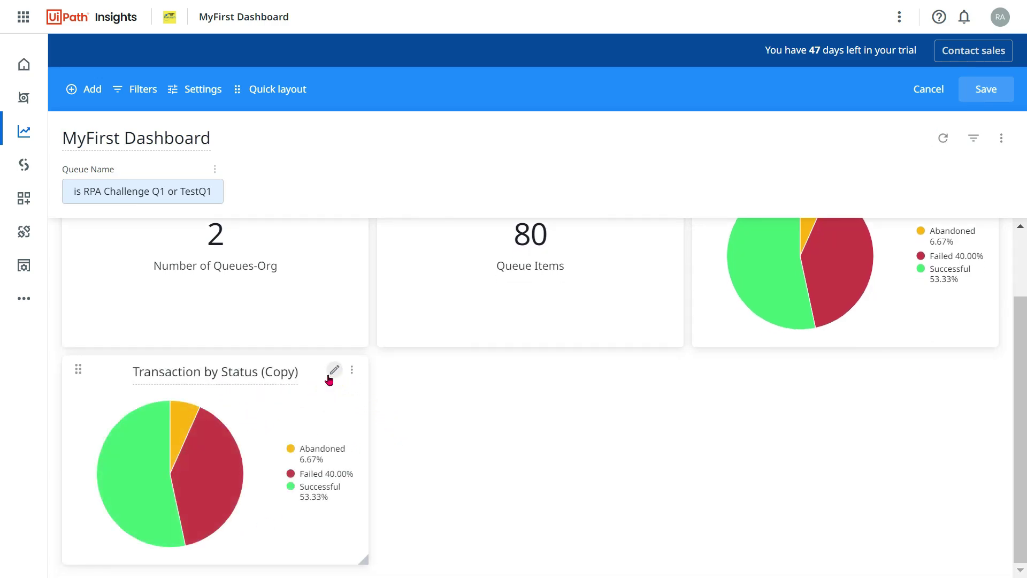
left_click(335, 371)
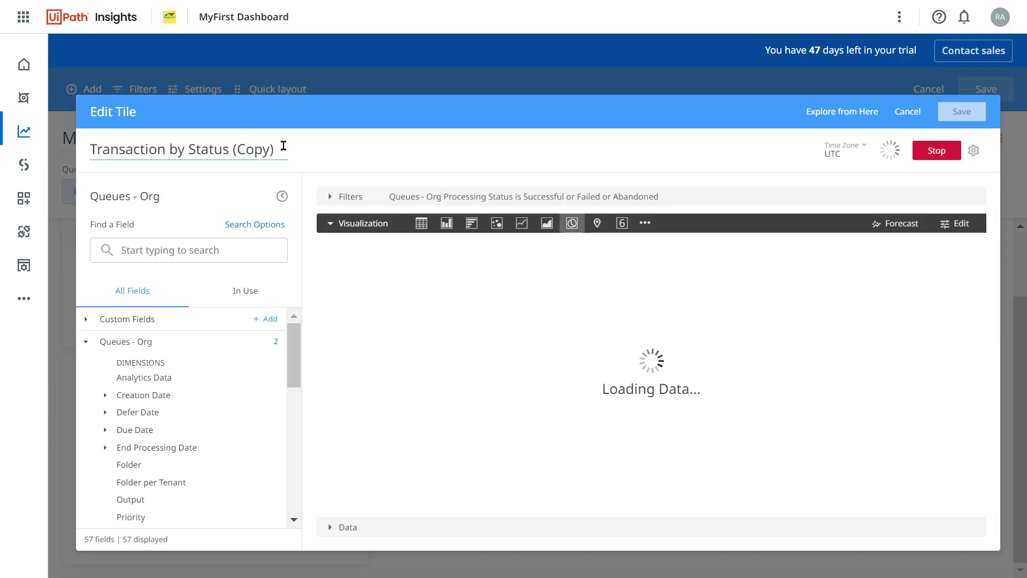
Retitle the copied tile 'Transaction by Status Advanced' and expand its Filters.
left_click(284, 146)
key("BackSpace")
key("BackSpace")
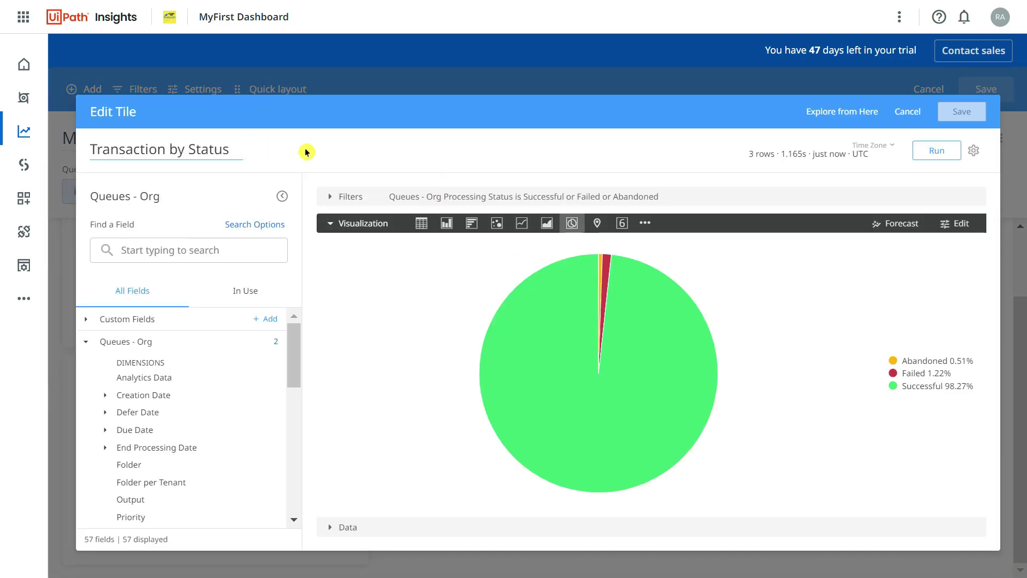
type("Advan")
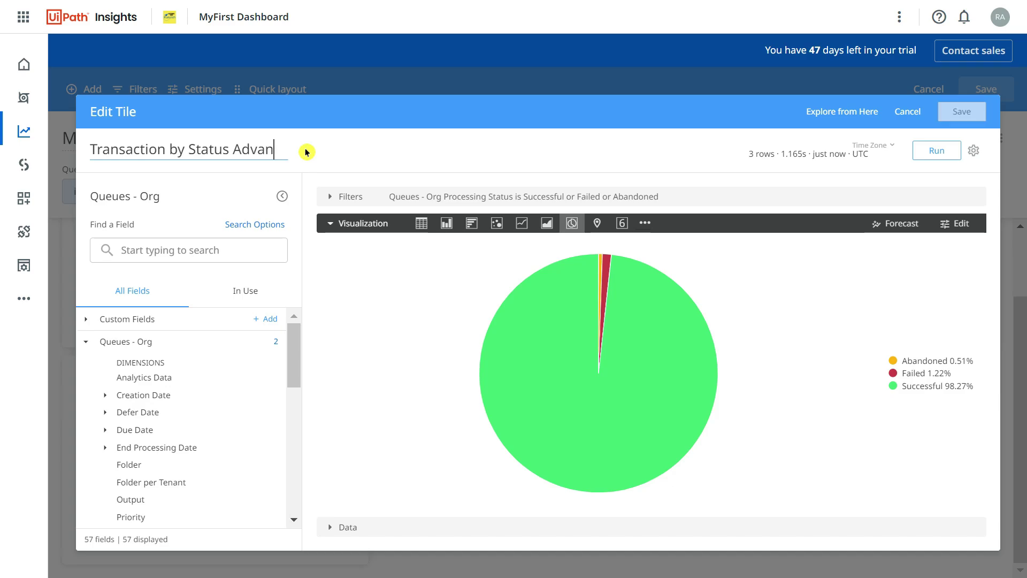
type("ced")
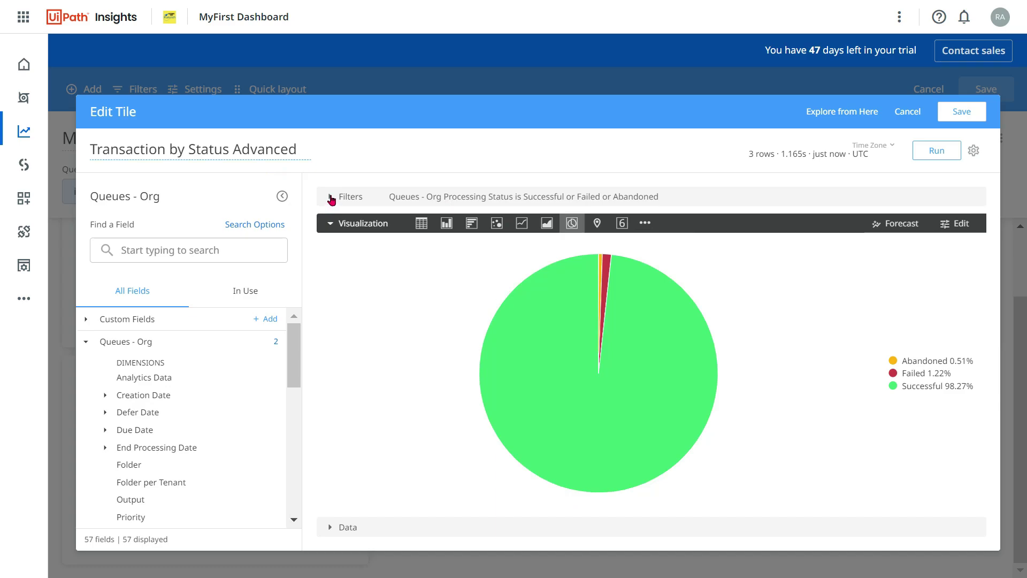
left_click(331, 197)
Add a Queue Name filter set to RPA Challenge Q1 and rerun the query.
left_click(363, 285)
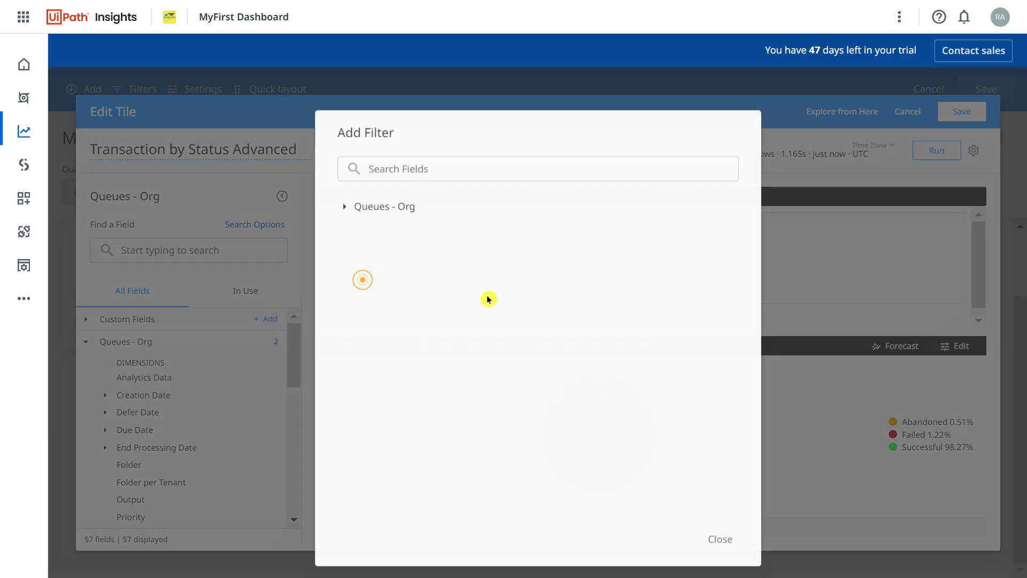
left_click(415, 156)
type("Q")
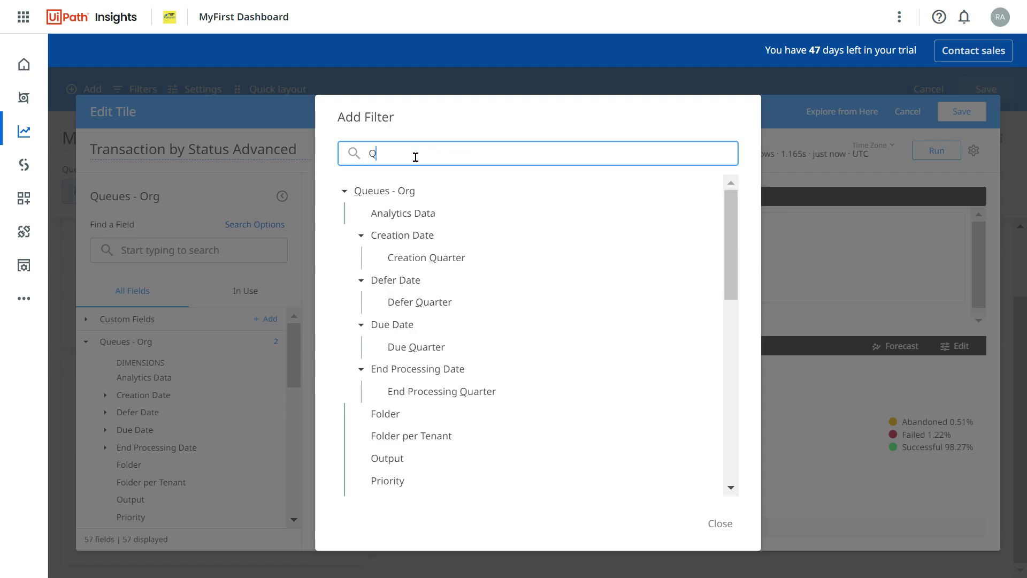
type("ueue")
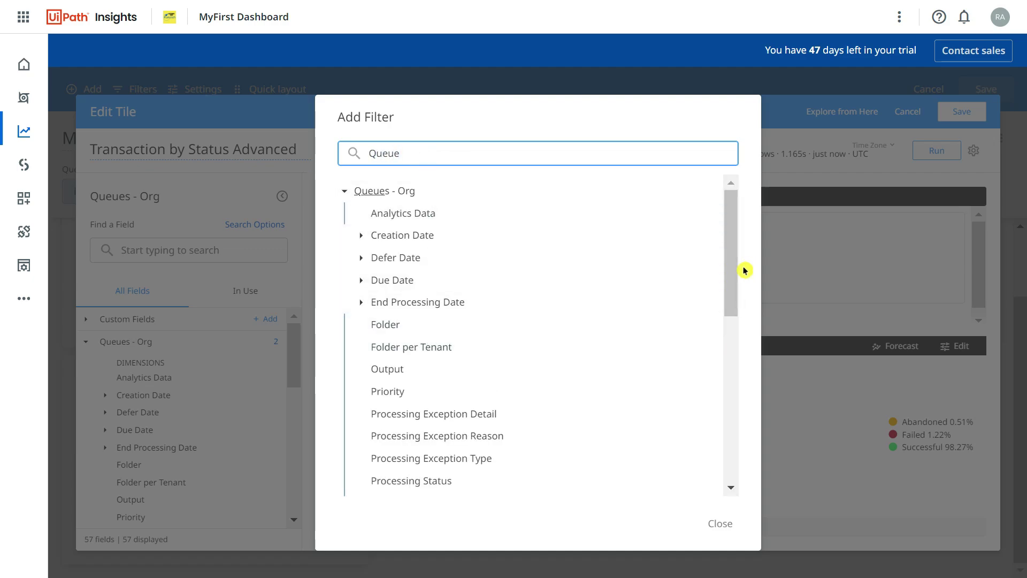
type(" N")
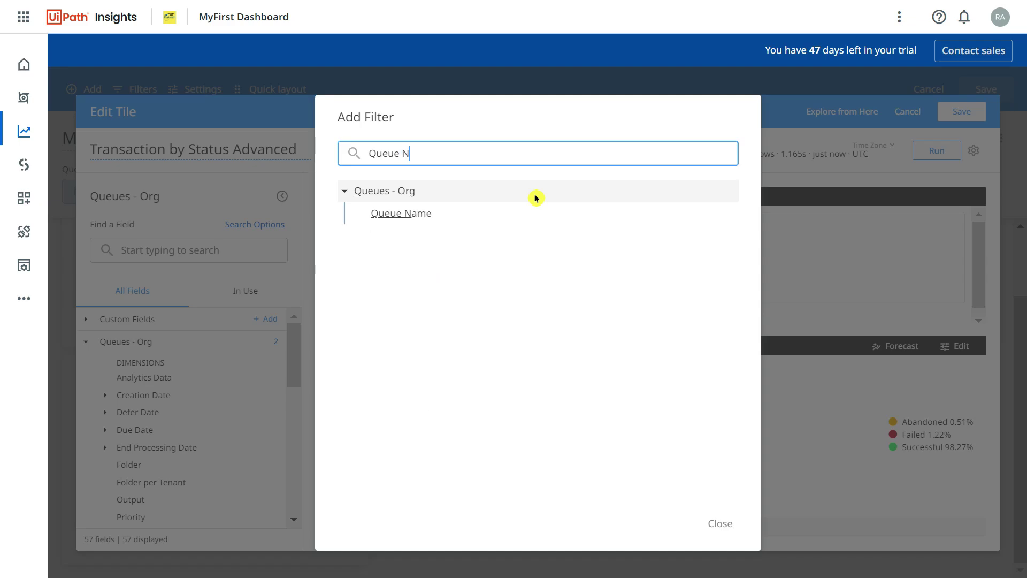
left_click(470, 214)
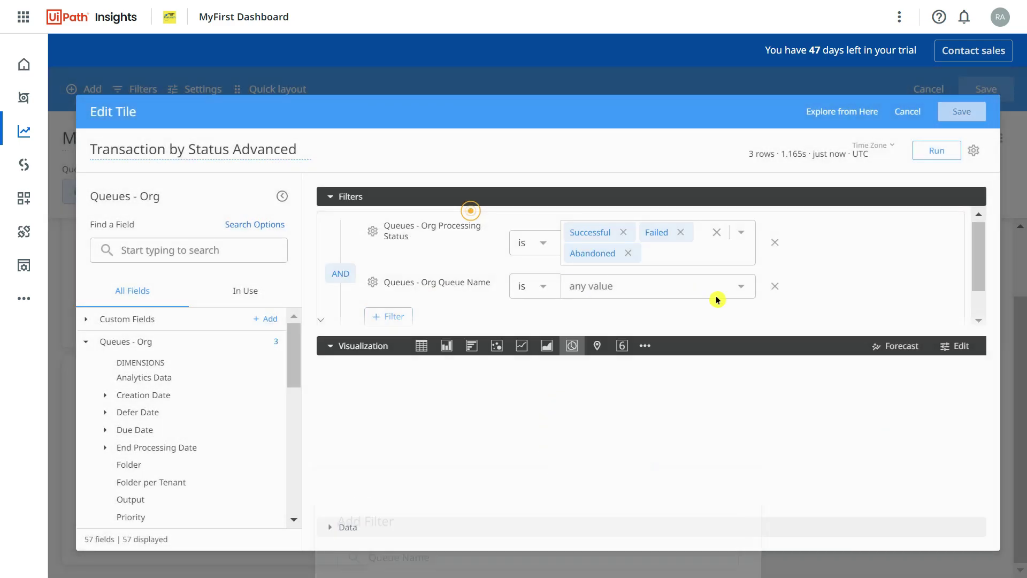
left_click(736, 292)
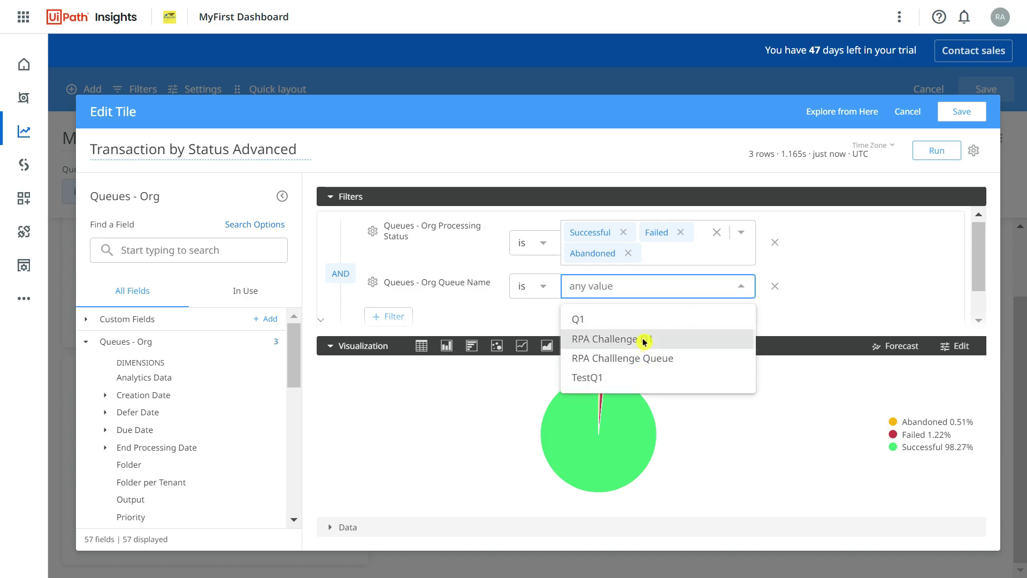
left_click(646, 340)
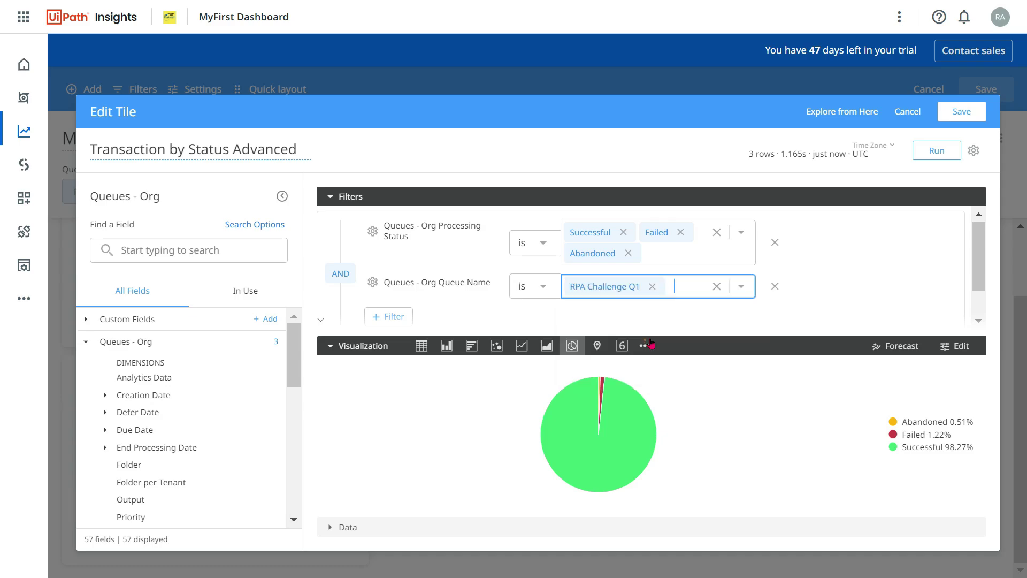
left_click(937, 152)
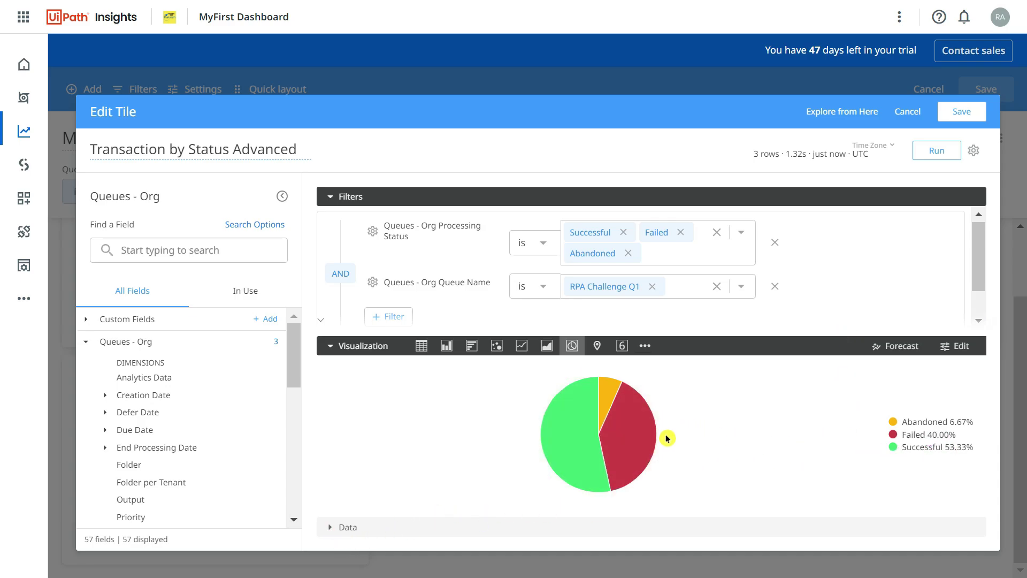
mouse_move(631, 450)
Add the Processing Exception Type field to the Data results and rerun the query.
left_click(330, 527)
scroll(658, 454, "down", 3)
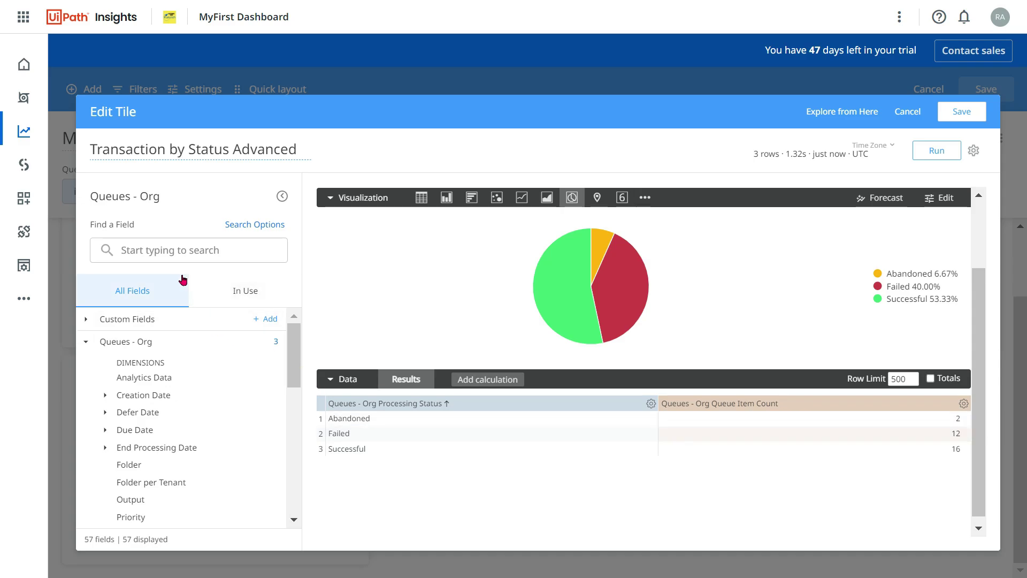
left_click(140, 252)
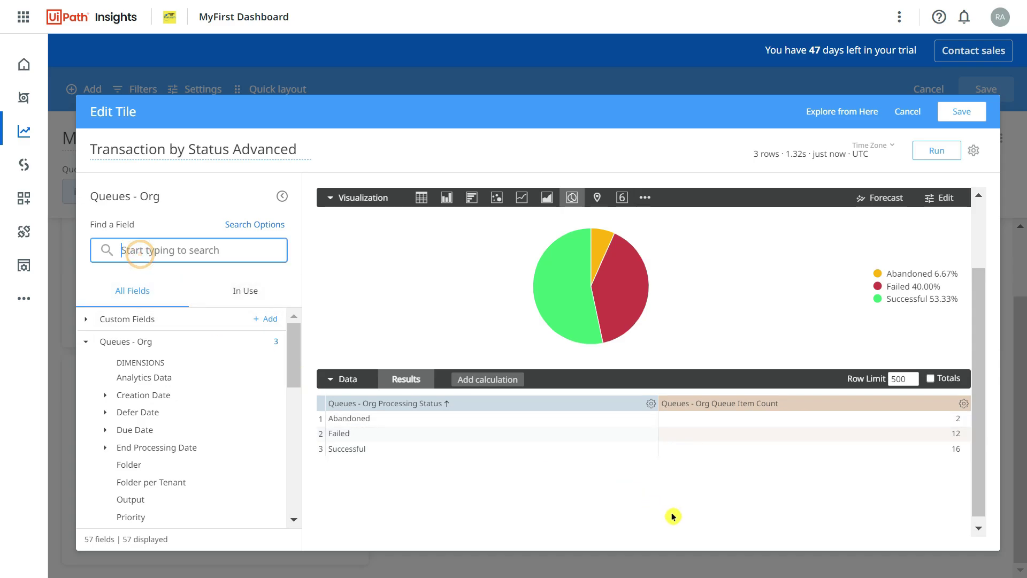
type("e")
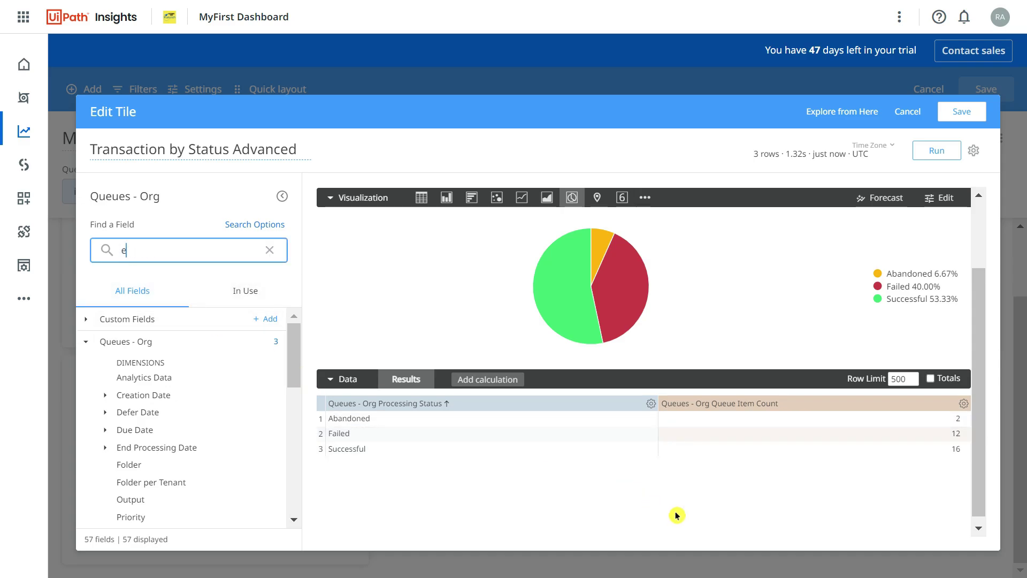
type("xception")
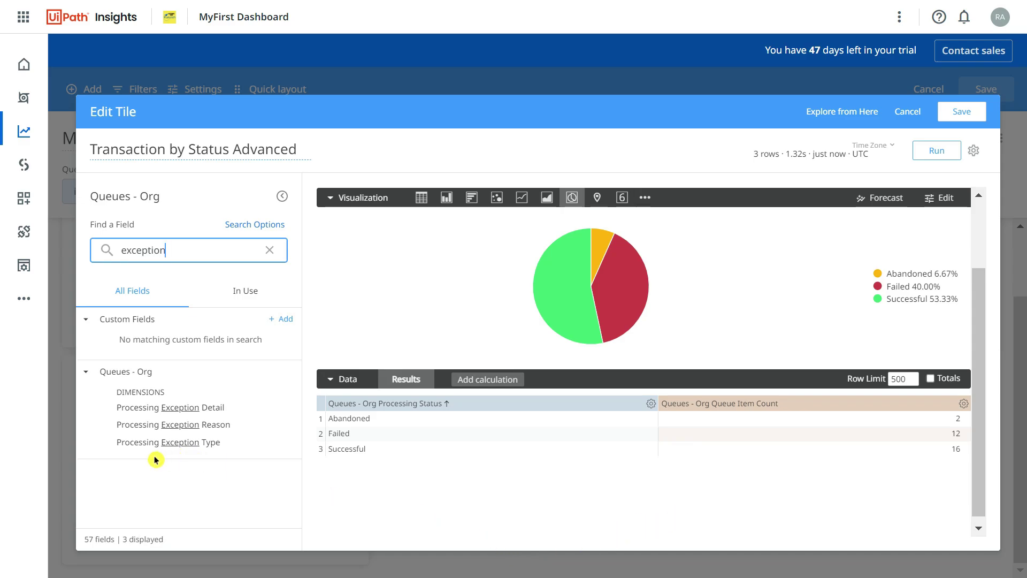
left_click(141, 443)
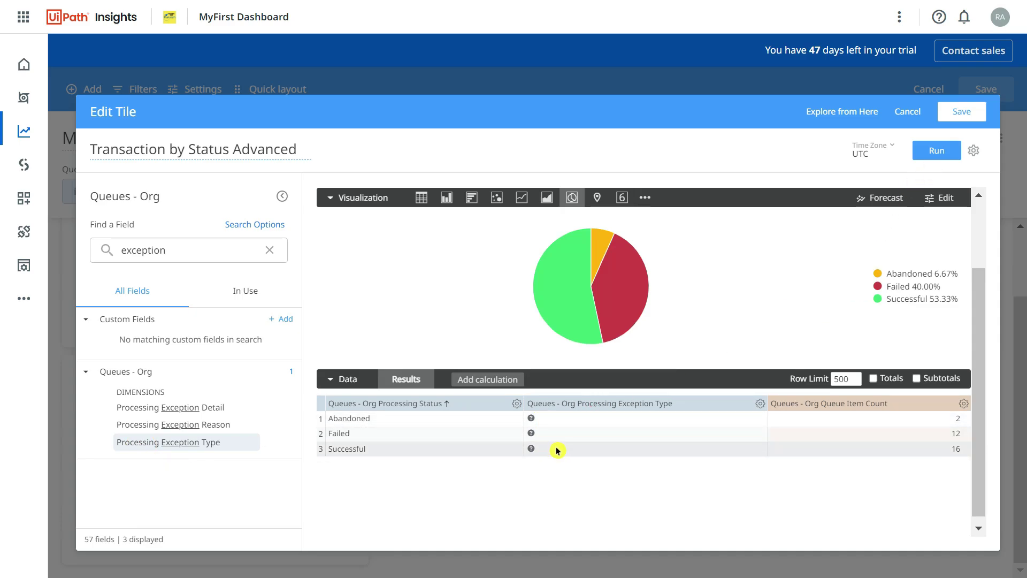
left_click(935, 153)
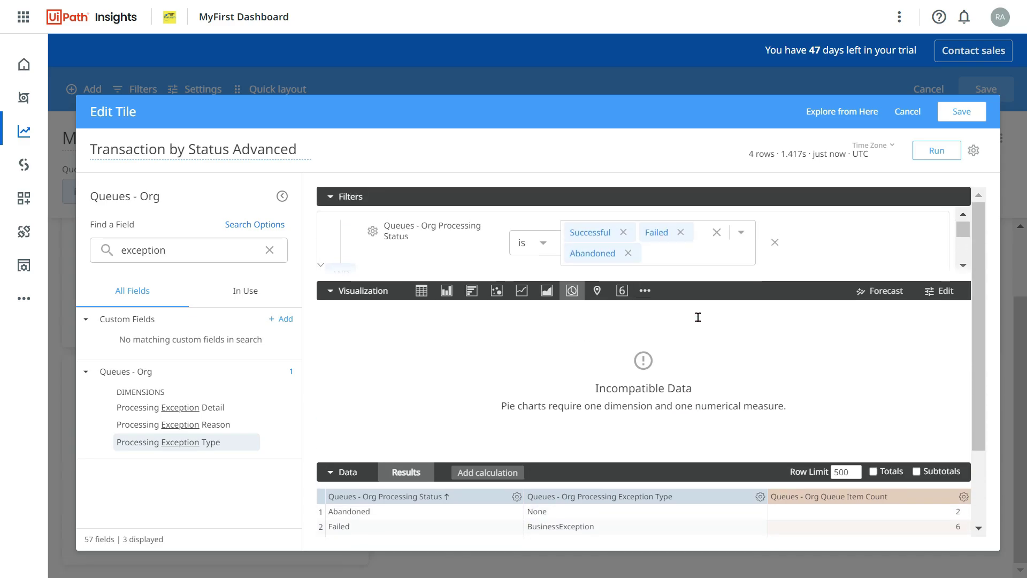
Remove Abandoned from the Processing Status filter and rerun, leaving Failed and Successful rows.
left_click(627, 252)
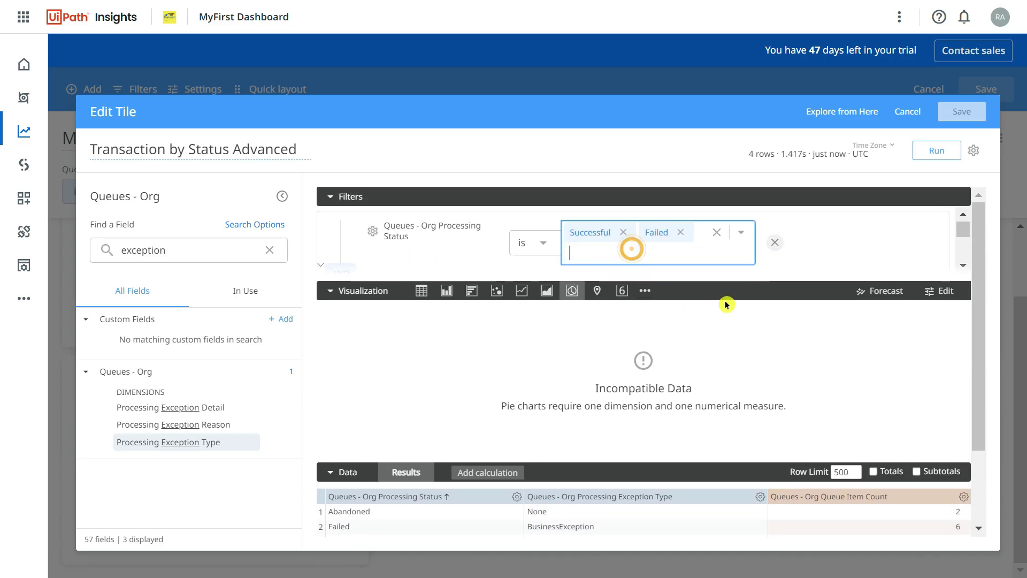
scroll(727, 300, "down", 2)
scroll(469, 408, "up", 2)
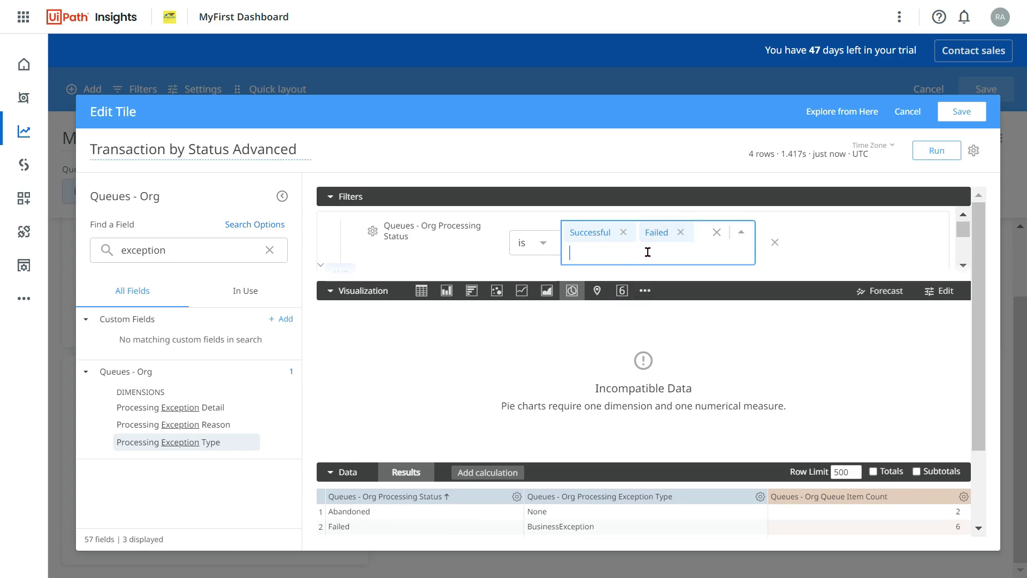
left_click(662, 267)
scroll(408, 416, "down", 2)
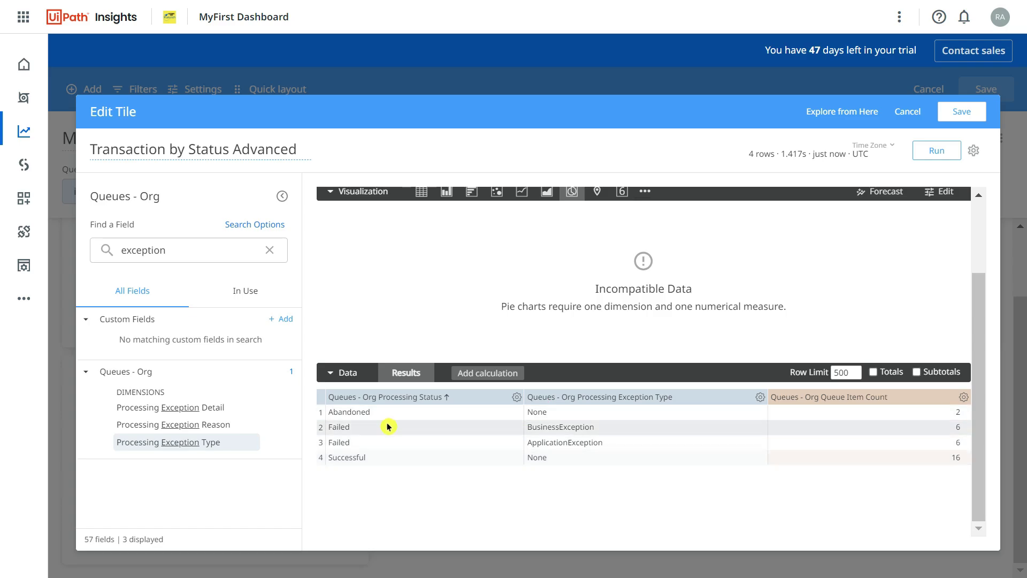
scroll(605, 381, "up", 2)
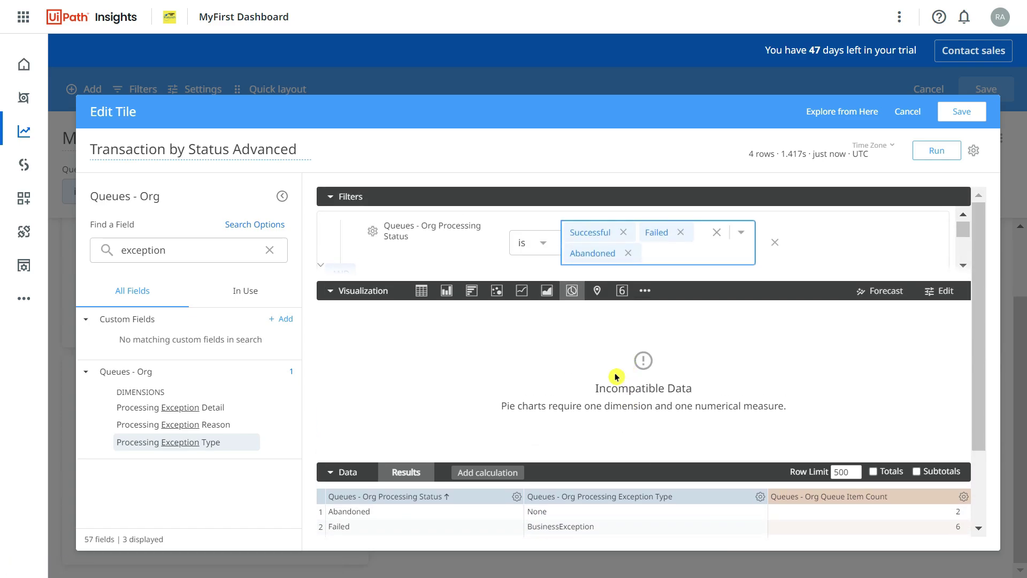
scroll(615, 377, "down", 2)
left_click(628, 253)
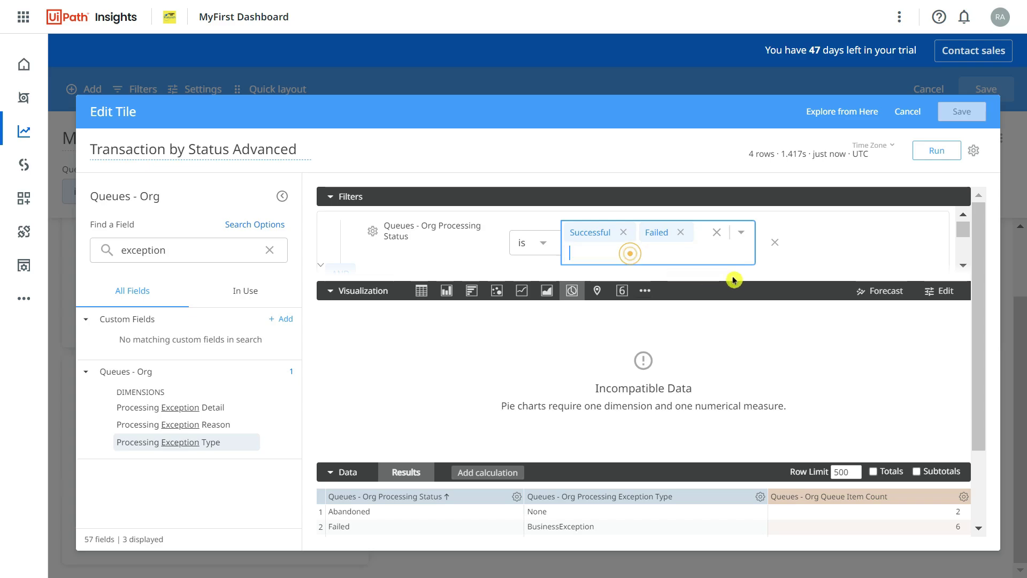
left_click(935, 153)
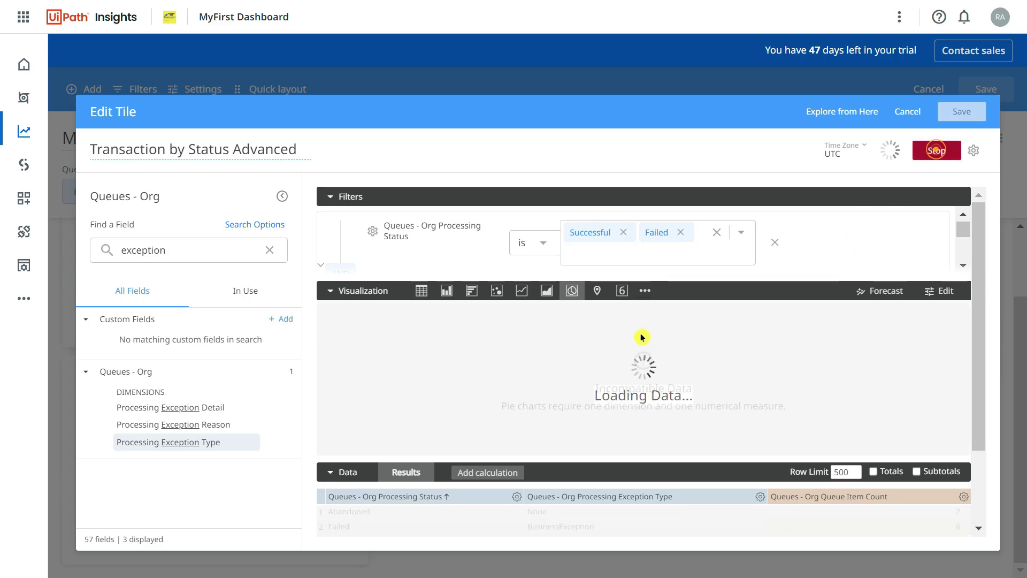
Bring up the gear options for the Processing Exception Type column.
scroll(523, 443, "down", 2)
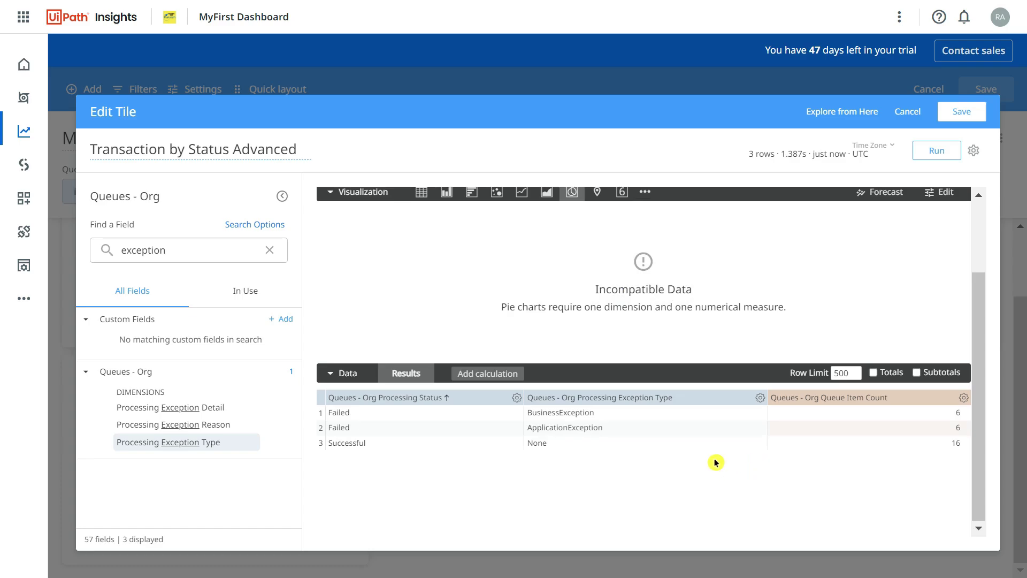
scroll(715, 458, "up", 2)
scroll(685, 375, "down", 2)
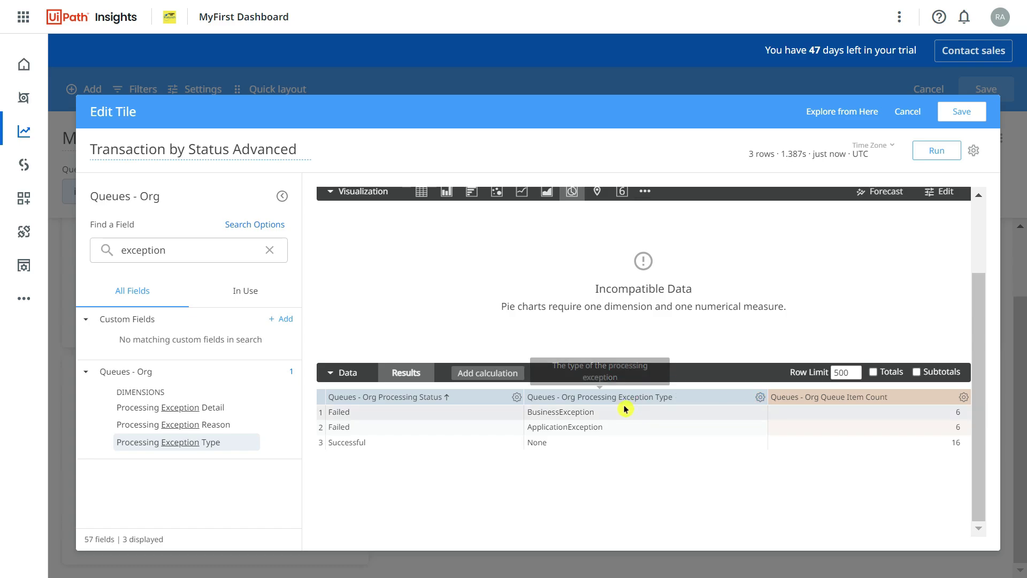
left_click(759, 400)
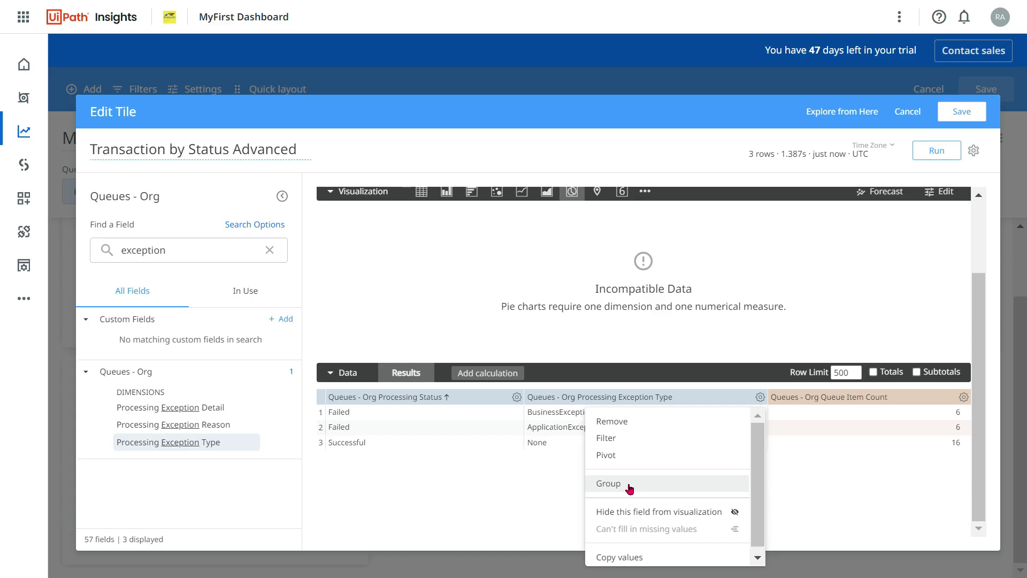
Start a grouping with a Business Exception group matching BusinessException.
left_click(629, 484)
left_click(501, 200)
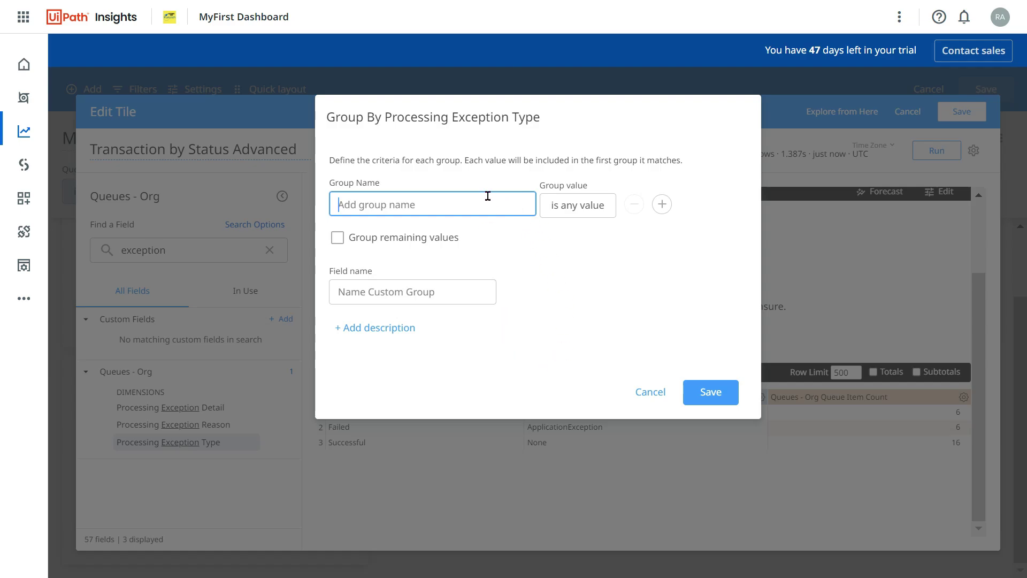
type("Business Exception")
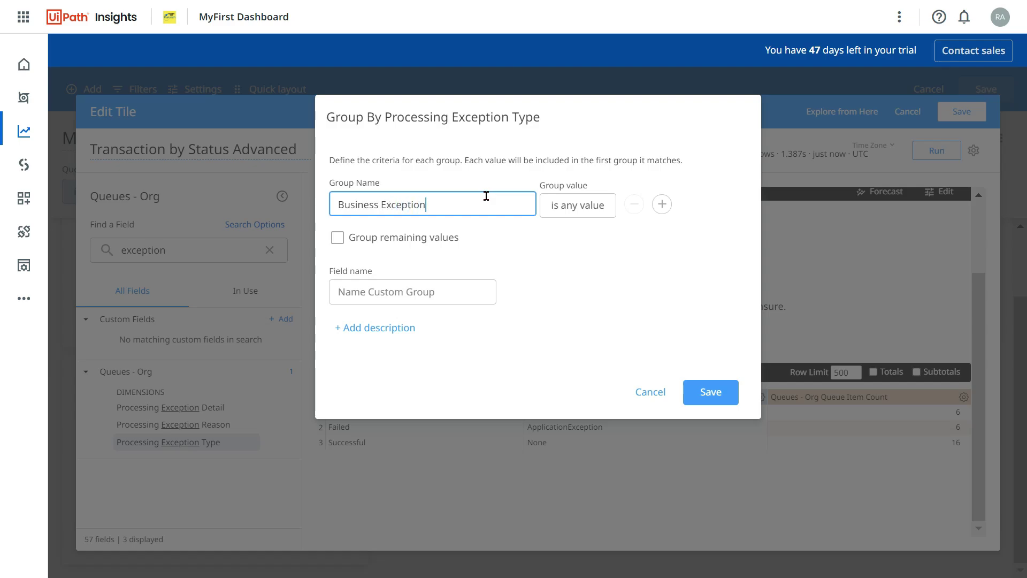
left_click(581, 211)
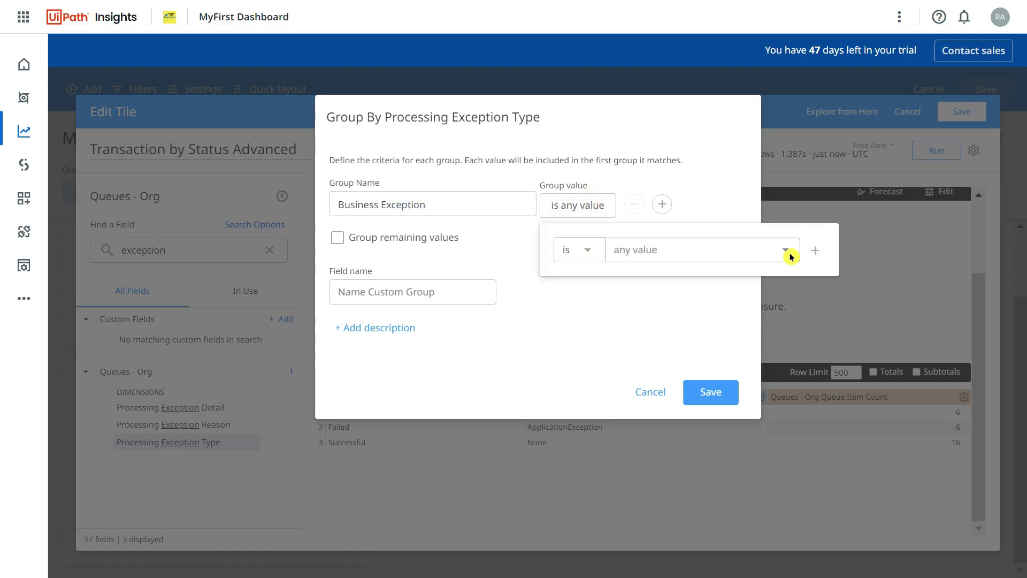
left_click(789, 256)
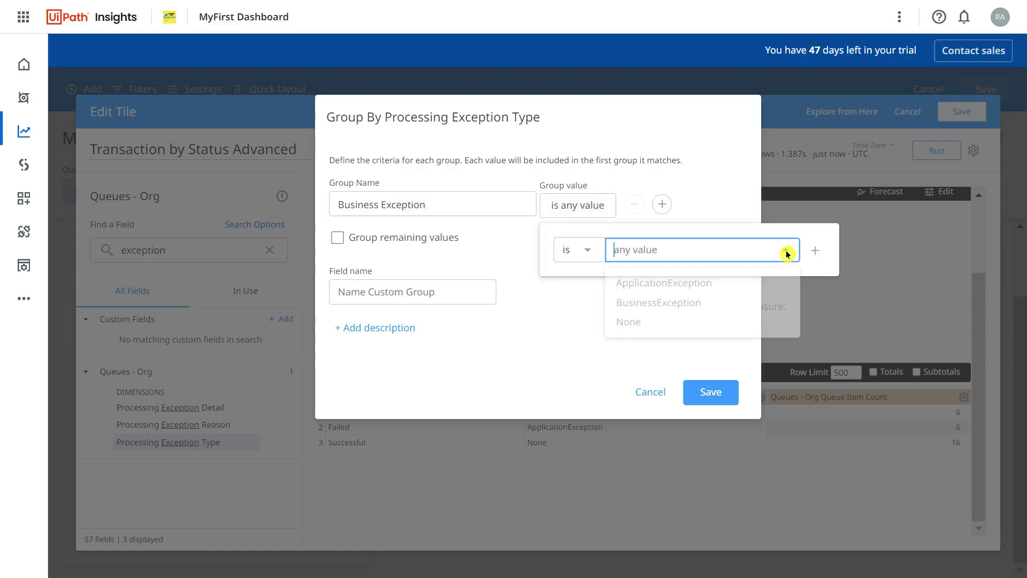
left_click(686, 310)
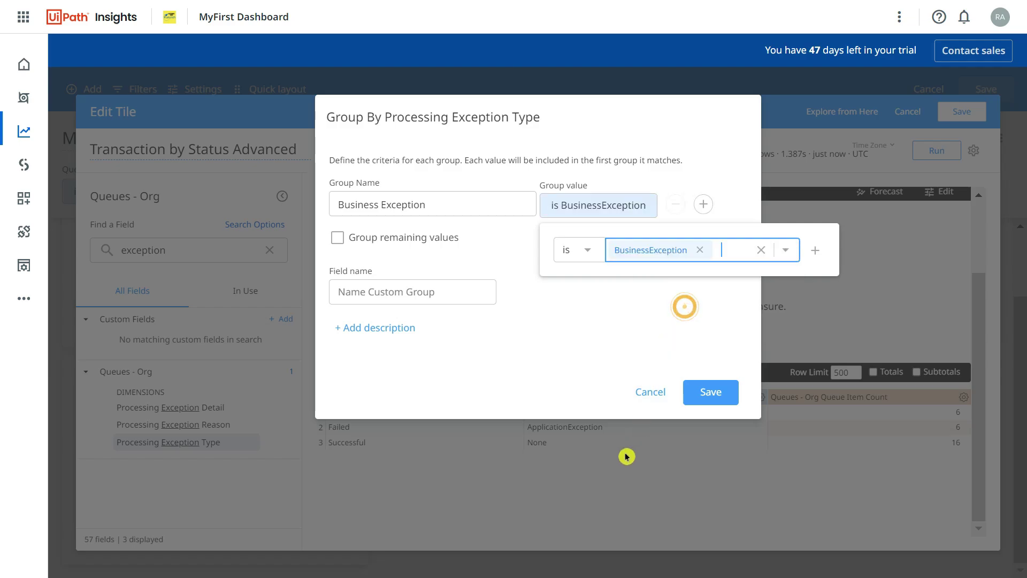
left_click(647, 318)
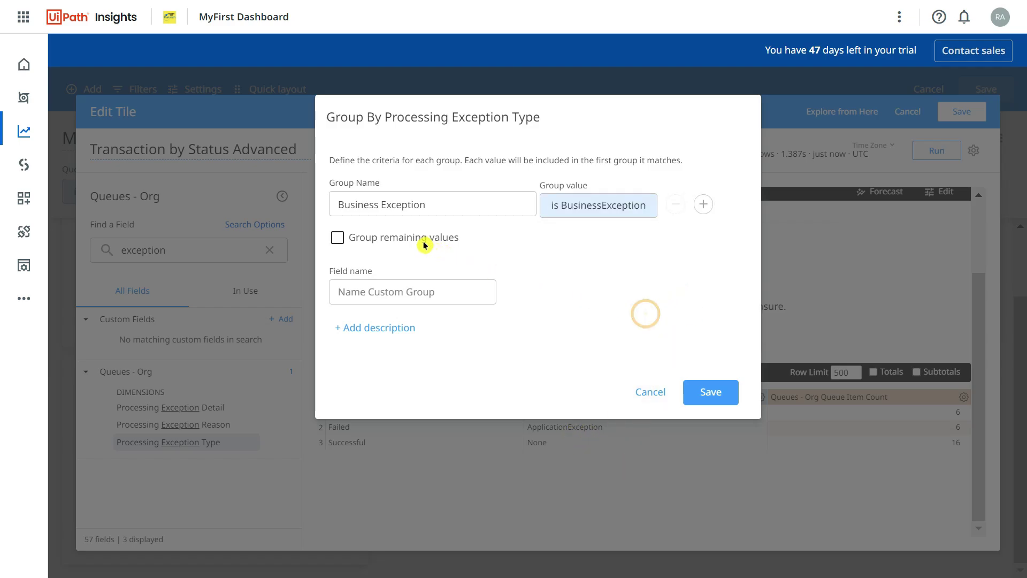
Add an Application Exception group matching ApplicationException.
left_click(703, 205)
left_click(460, 255)
type("ation Exception")
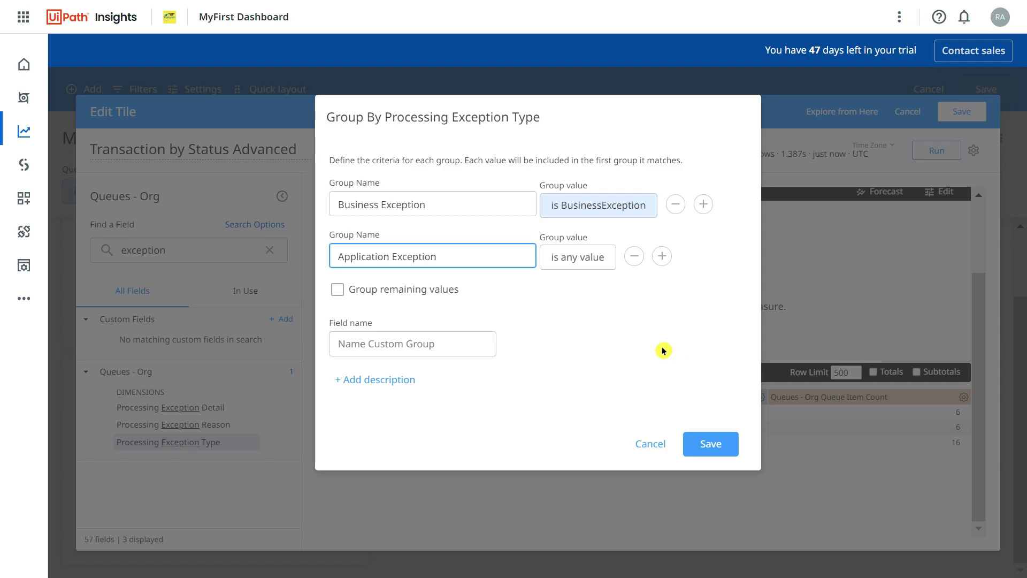
left_click(571, 256)
left_click(710, 303)
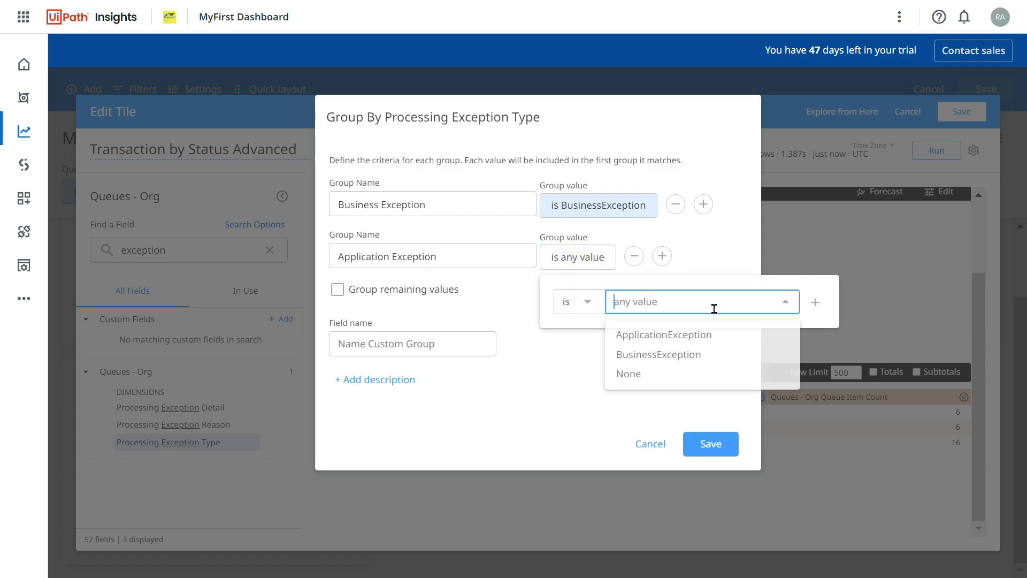
left_click(702, 344)
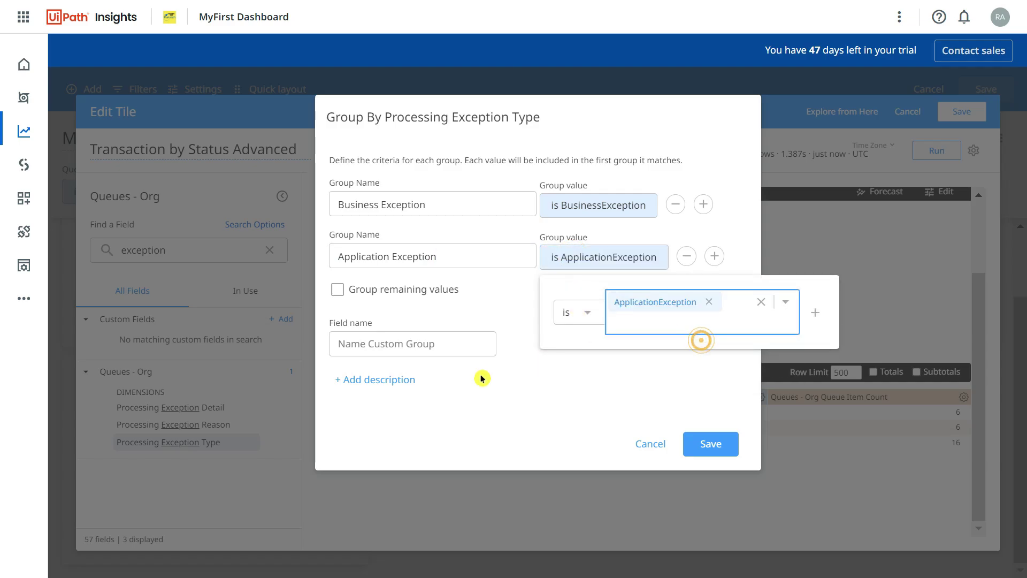
left_click(612, 370)
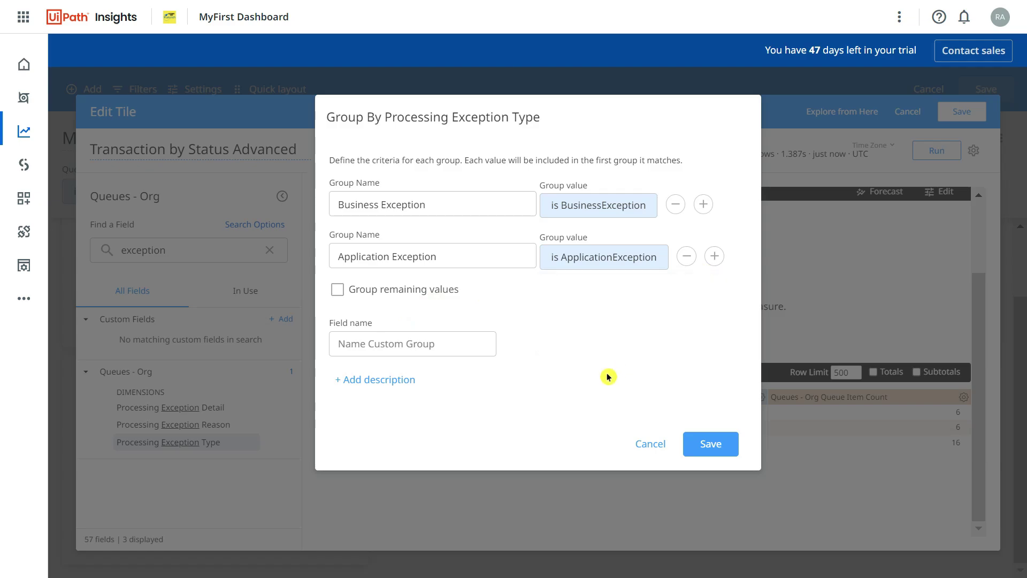
Add a Successful group matching the None exception type.
left_click(714, 256)
left_click(431, 307)
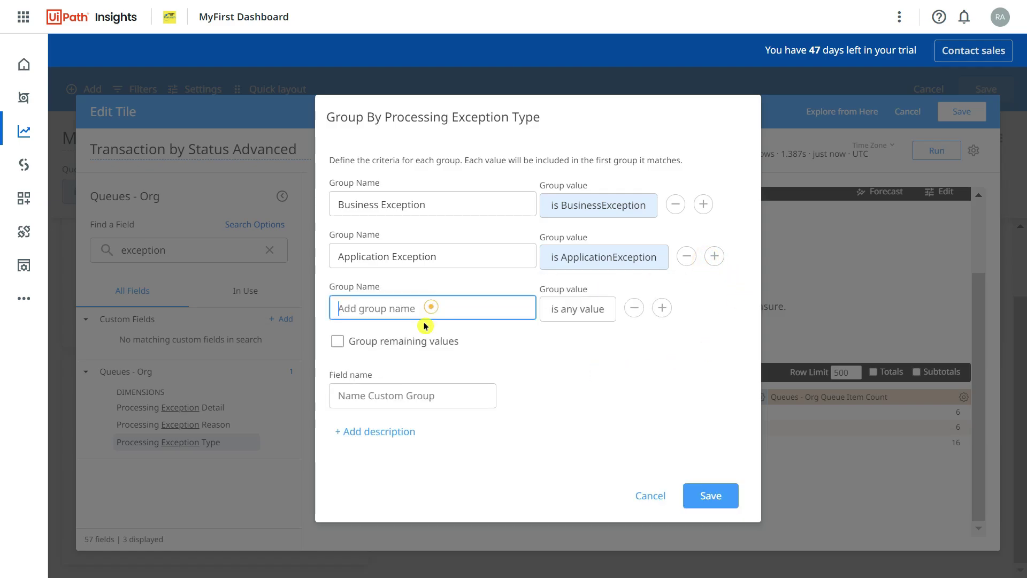
type("Successful")
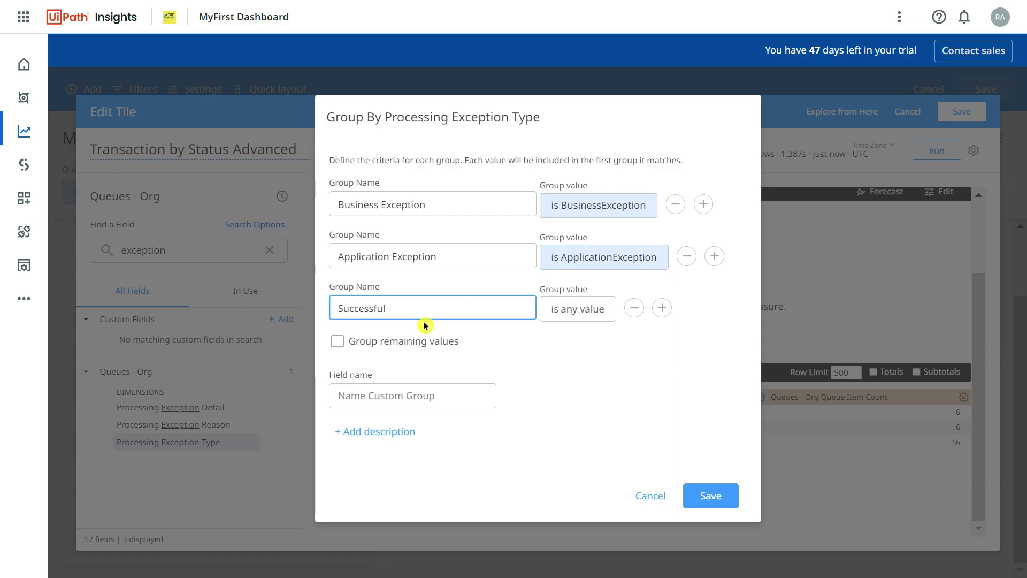
left_click(591, 308)
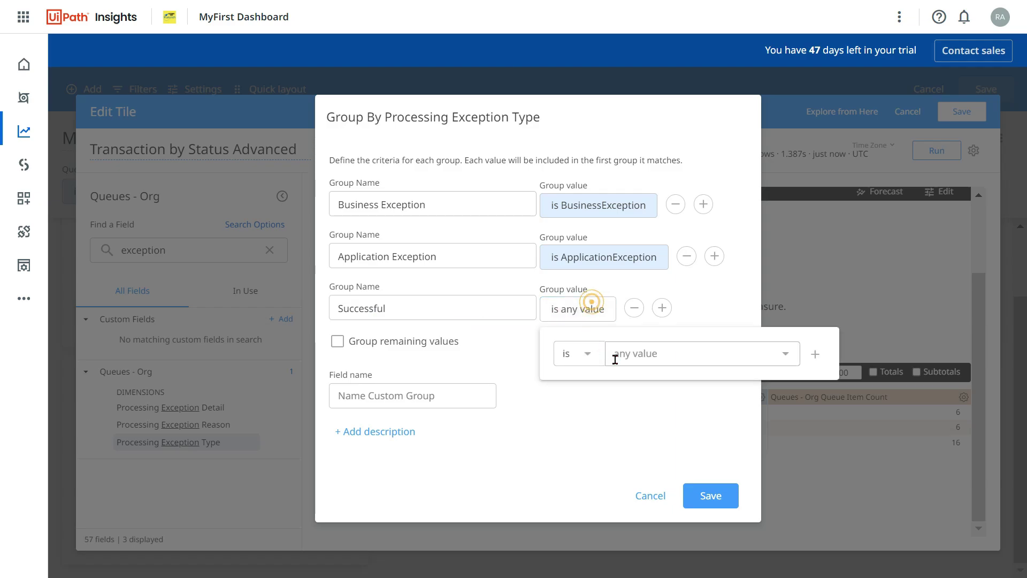
left_click(699, 360)
left_click(653, 424)
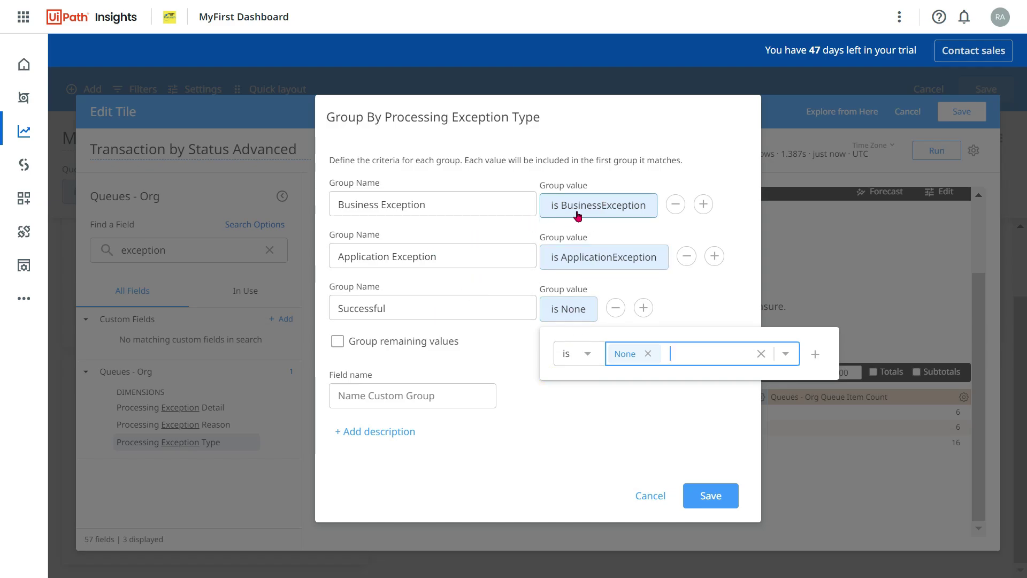
left_click(568, 441)
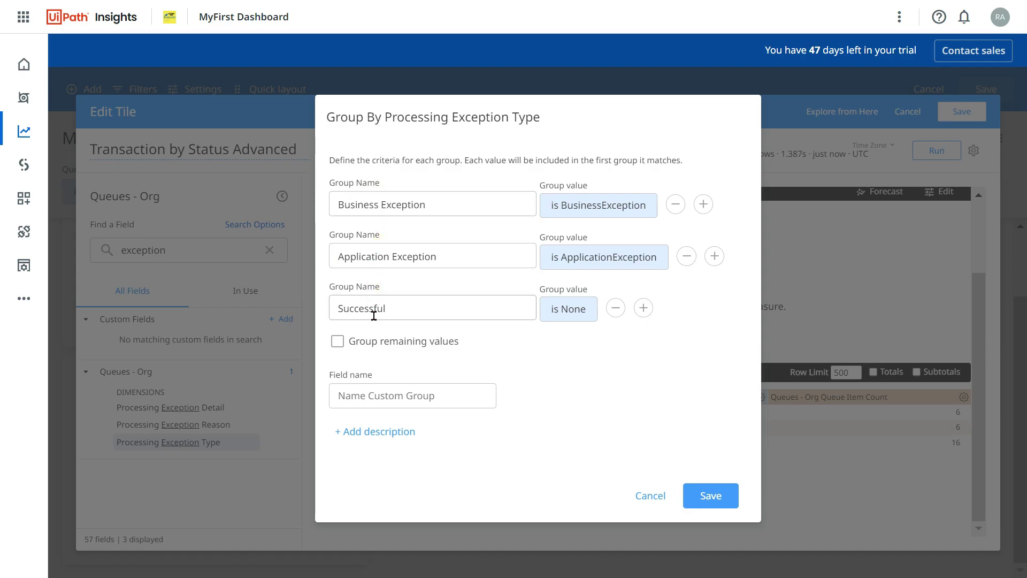
Name the grouped custom field Status Advanced and save it.
left_click(497, 434)
left_click(408, 400)
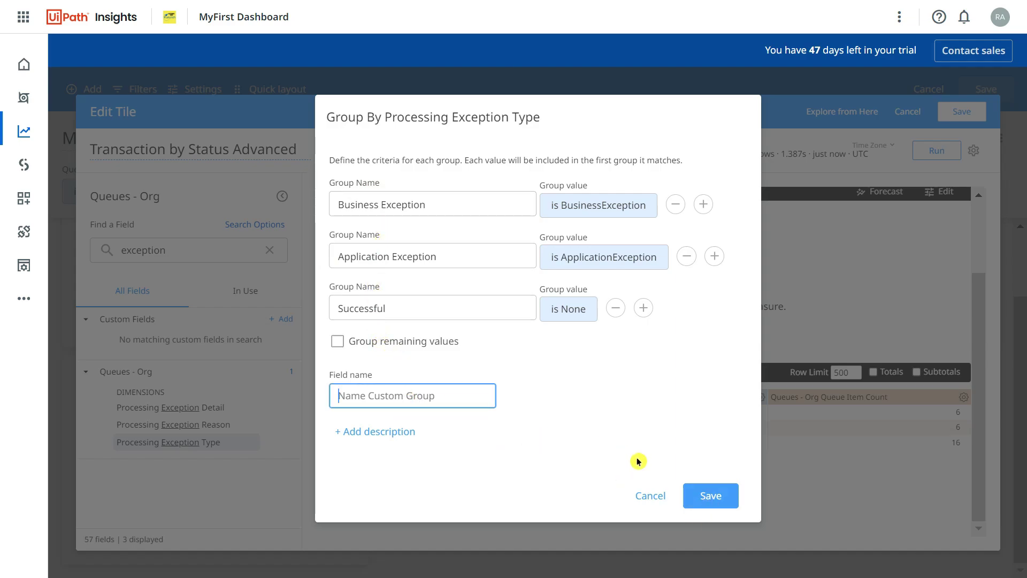
type("Advanced")
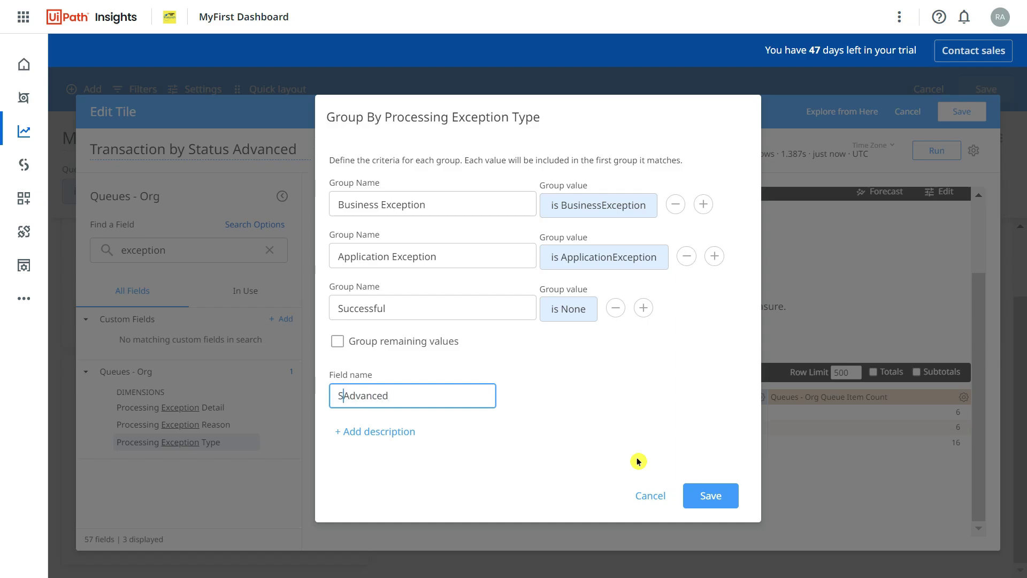
type("Status")
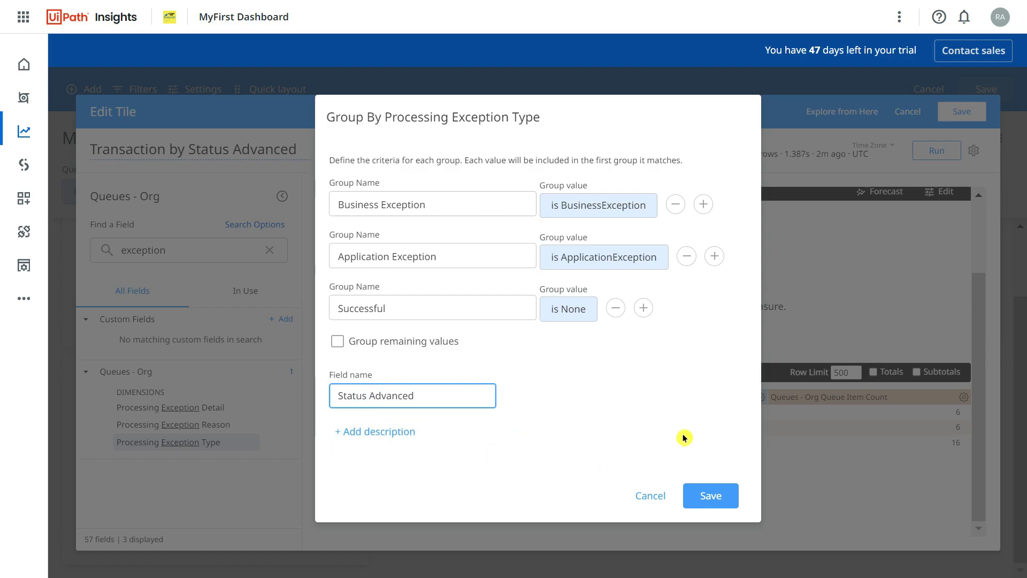
left_click(721, 496)
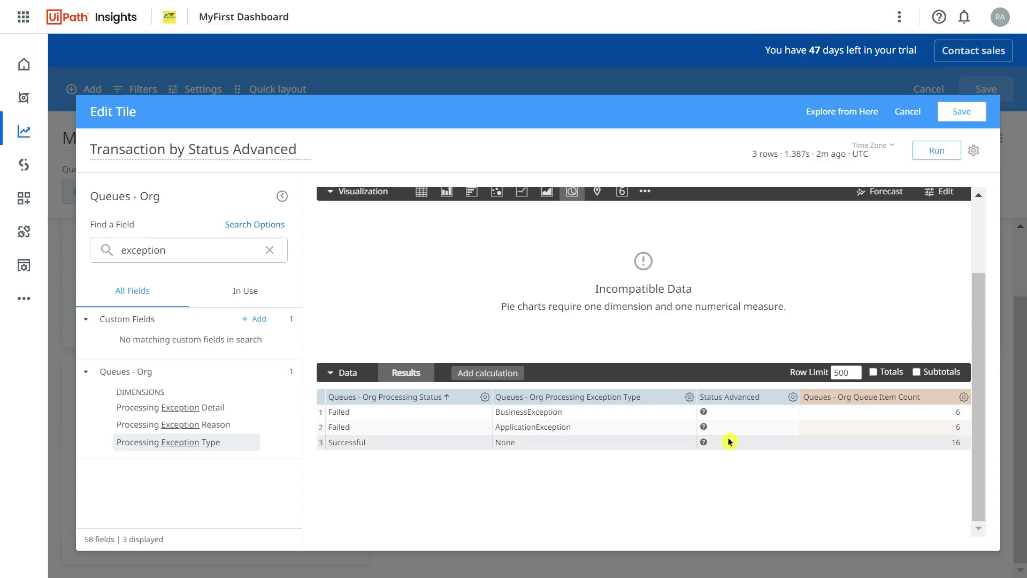
Rerun, hide Processing Status and Processing Exception Type from the visualization, and save the tile.
left_click(932, 151)
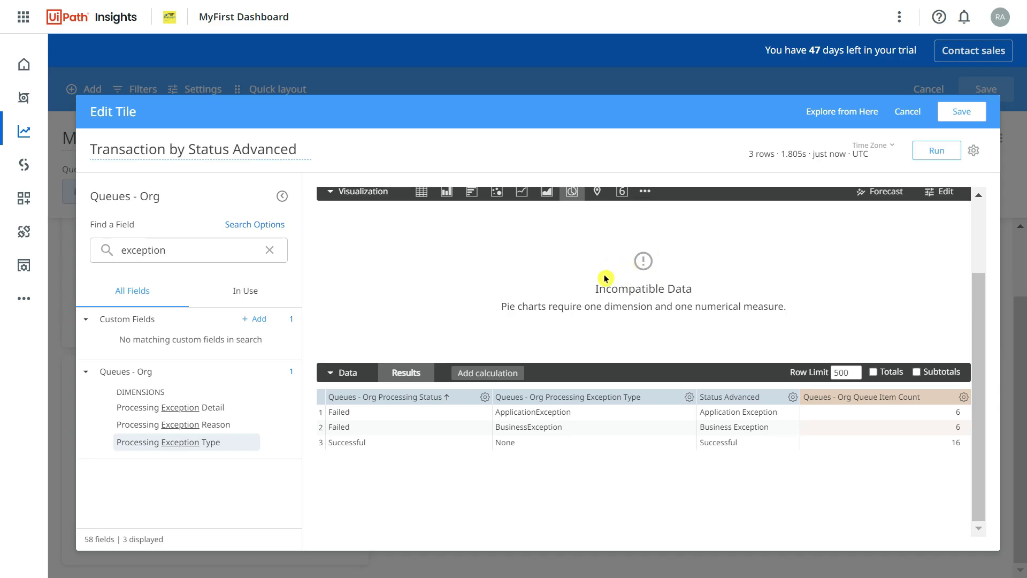
left_click(485, 398)
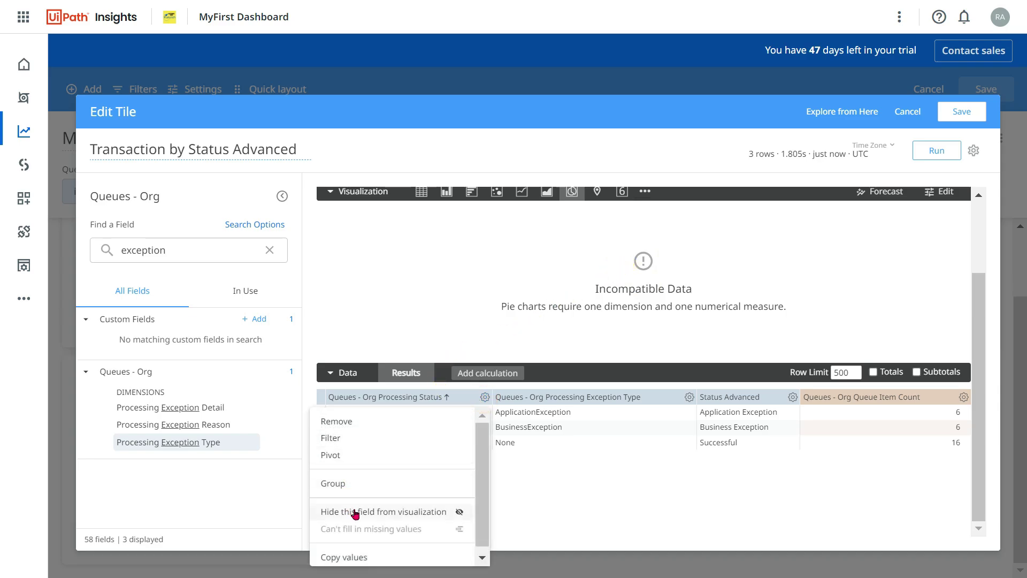
left_click(383, 511)
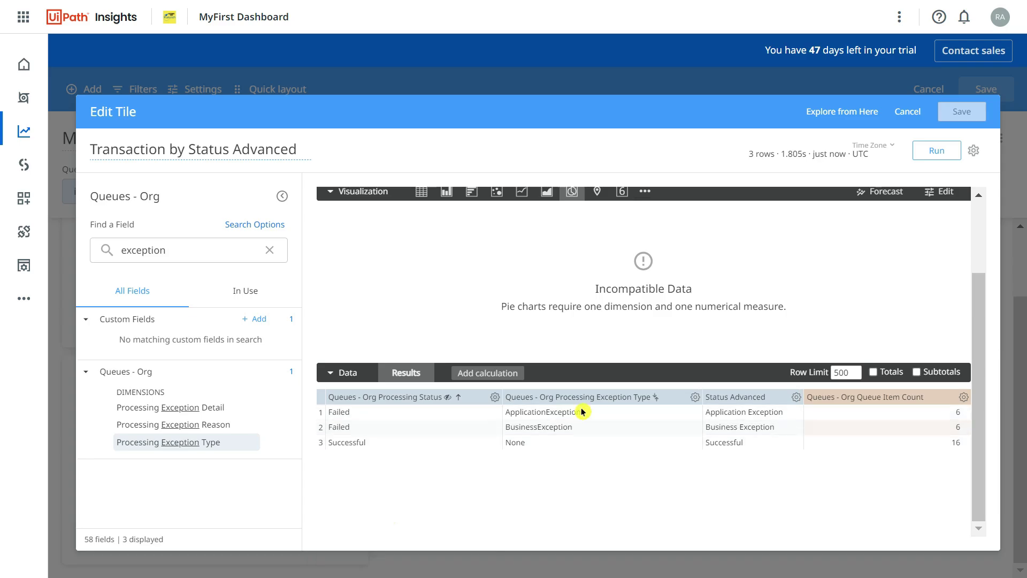
left_click(694, 398)
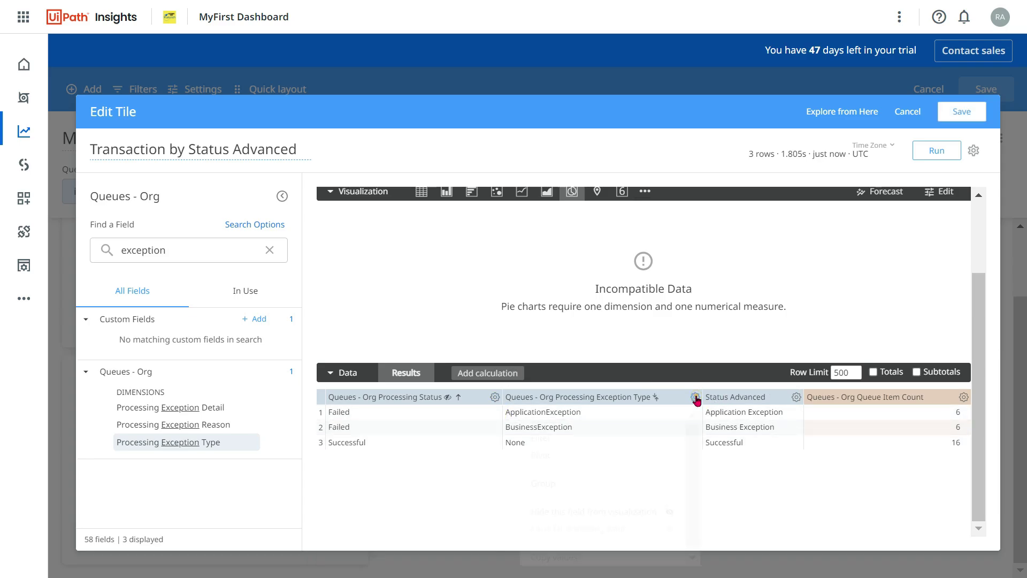
left_click(602, 512)
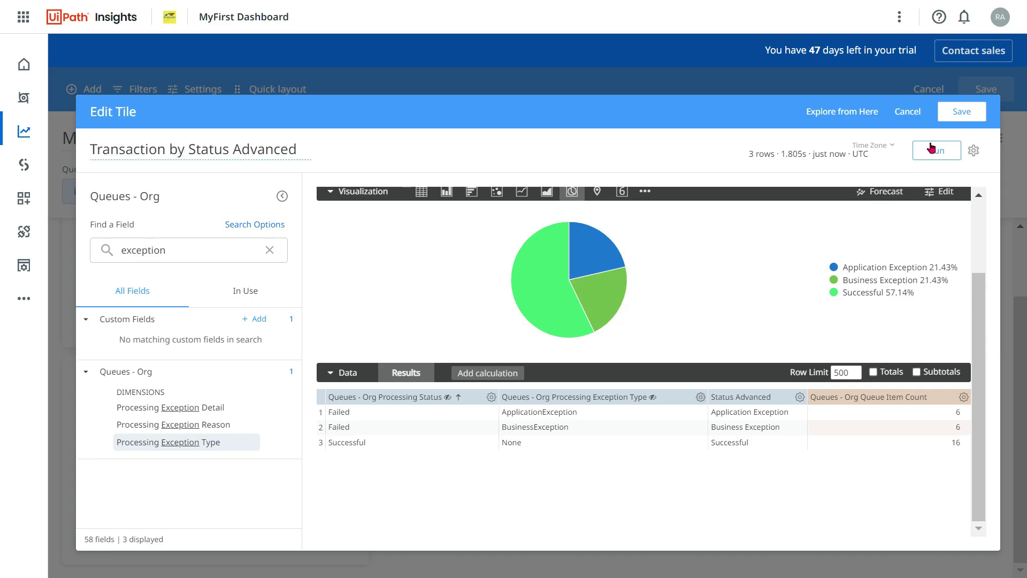
left_click(960, 118)
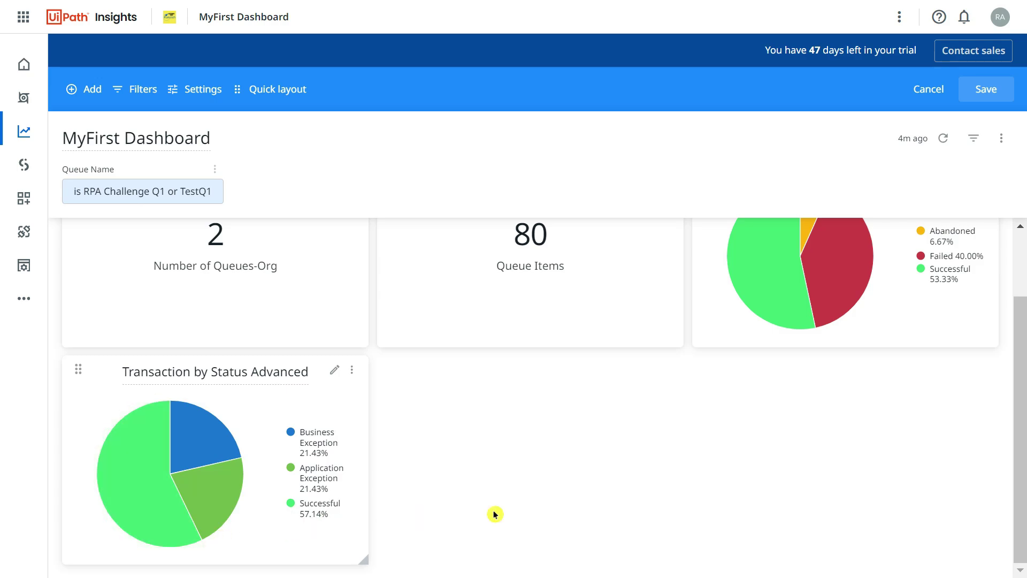
Check both pies' slice values, then open the Transaction by Status tile for editing.
scroll(550, 465, "up", 2)
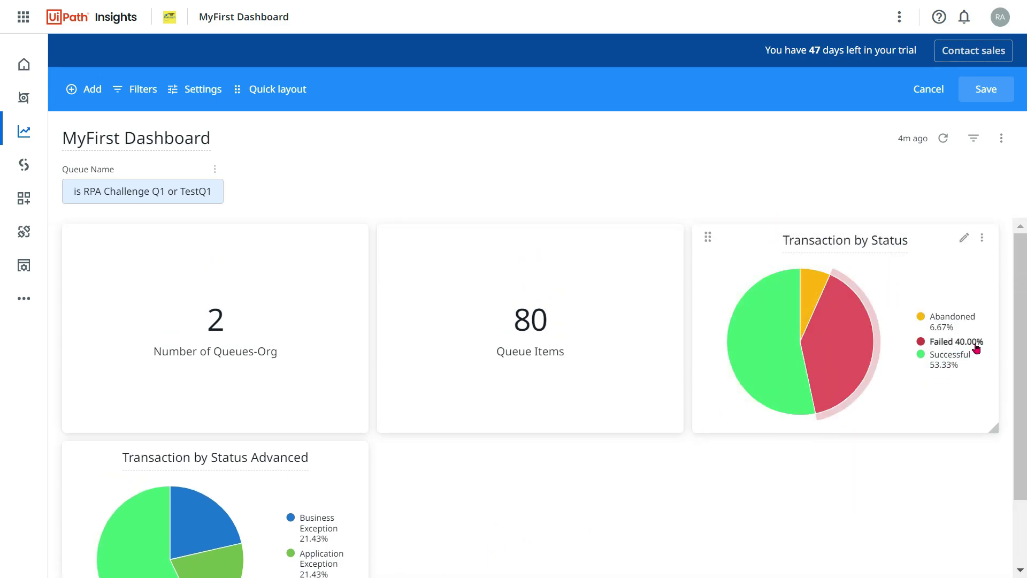
scroll(496, 549, "down", 2)
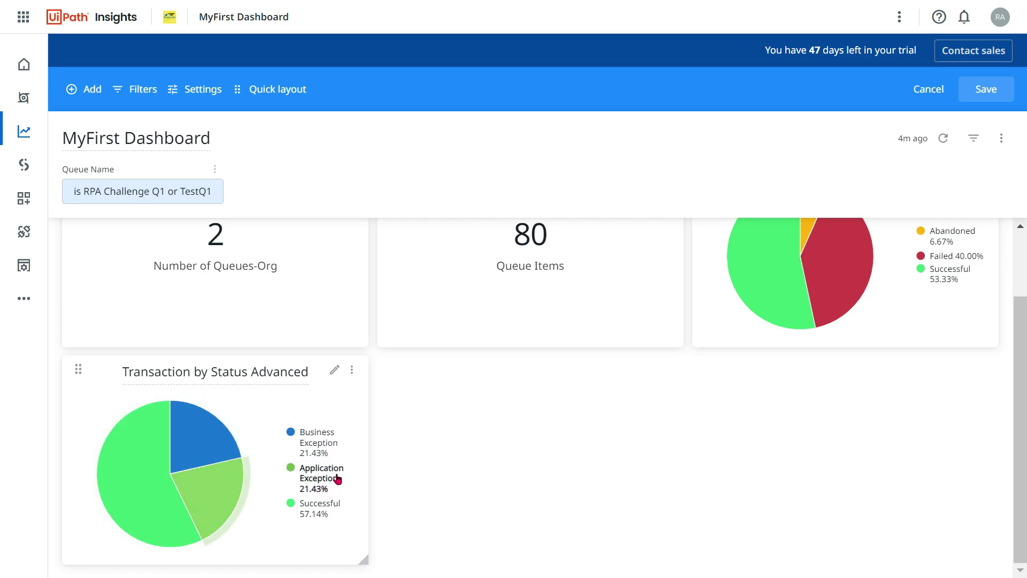
mouse_move(211, 434)
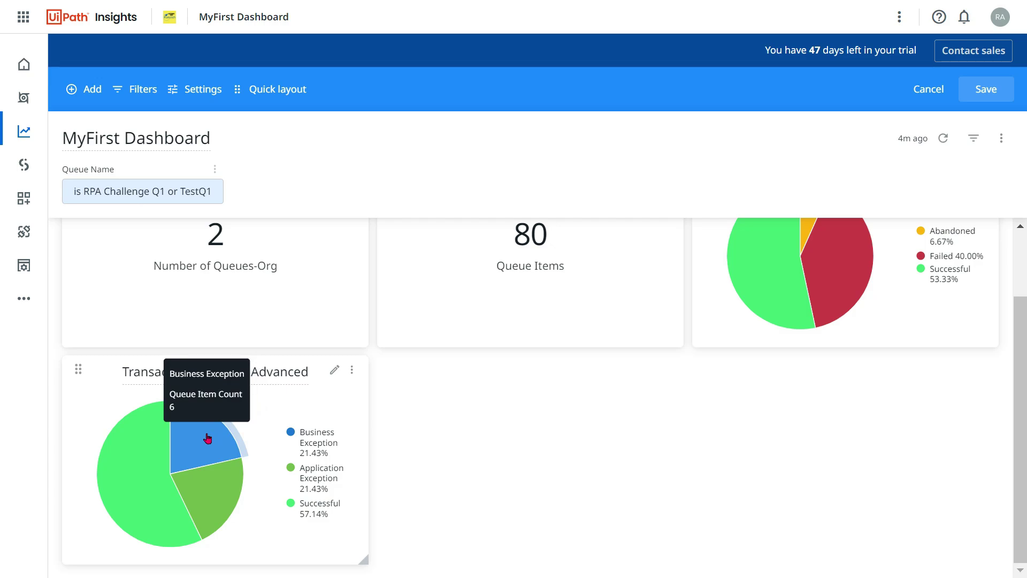
mouse_move(230, 500)
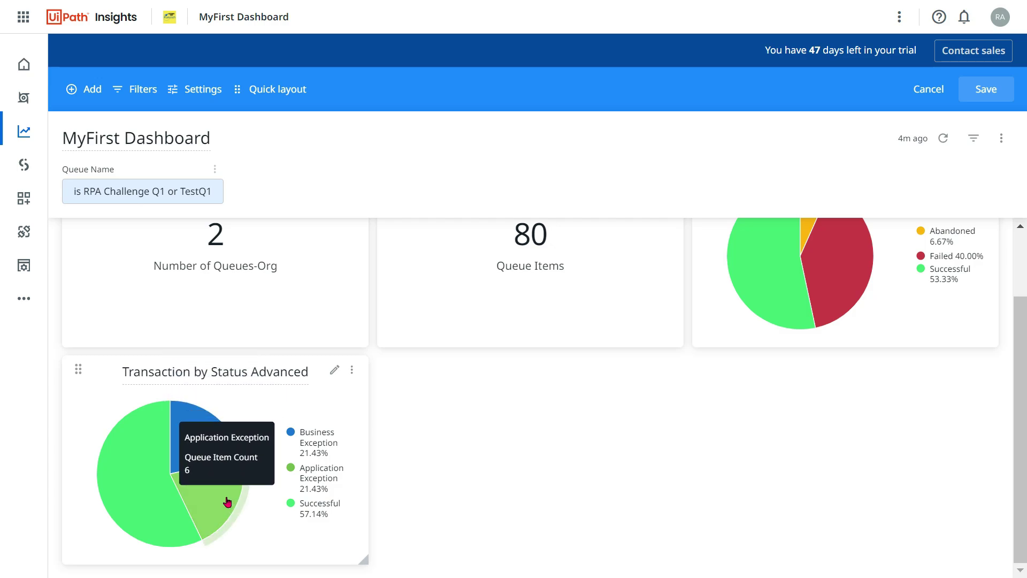
scroll(665, 396, "up", 2)
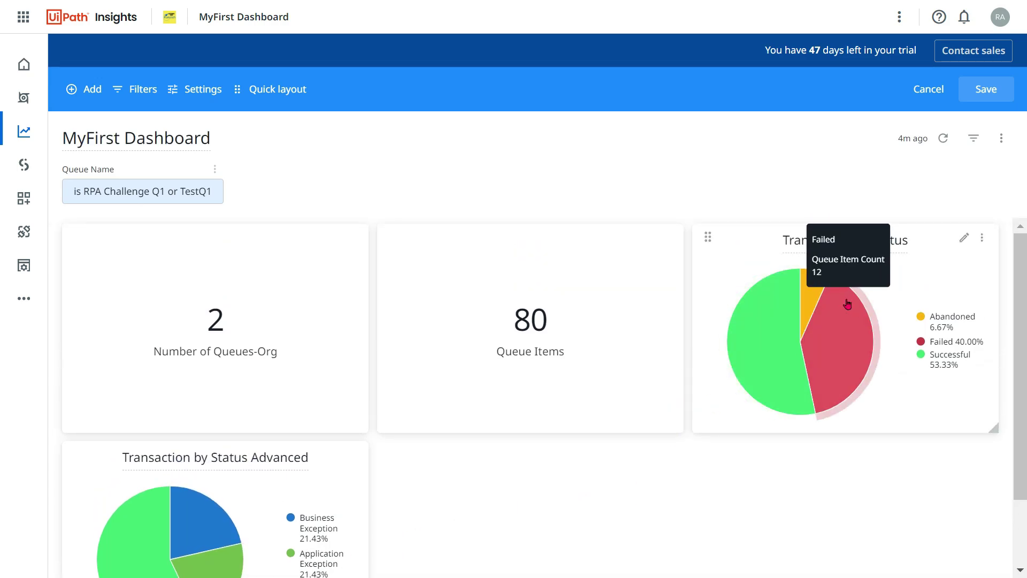
mouse_move(803, 293)
left_click(939, 237)
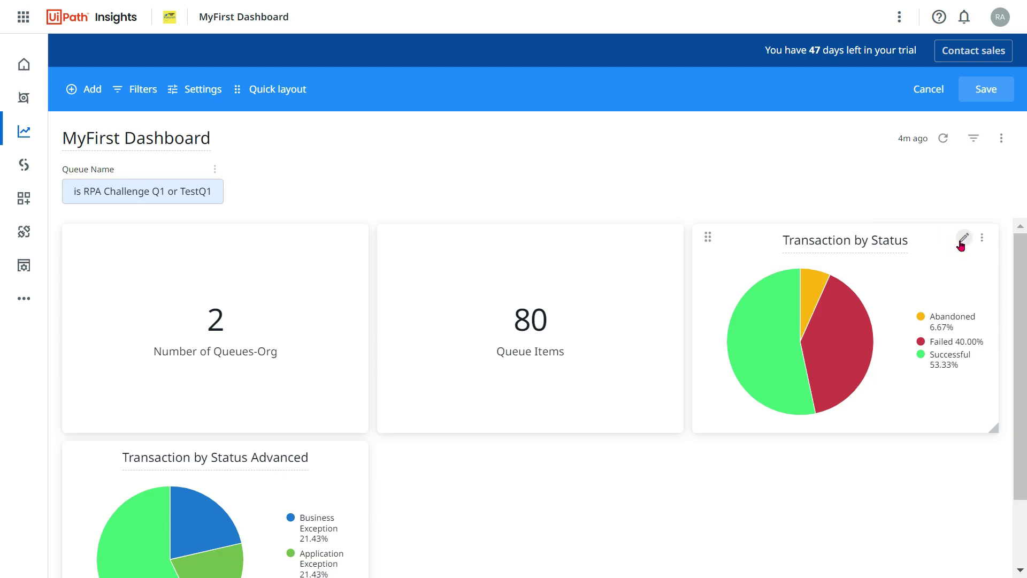
left_click(961, 240)
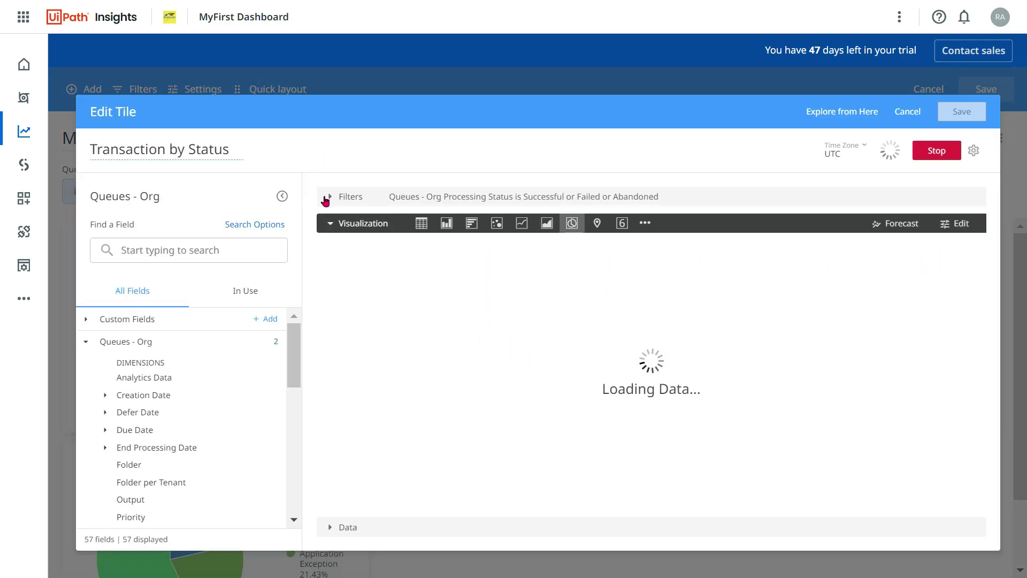
Remove Abandoned from the Processing Status filter, rerun, and save the Transaction by Status tile.
left_click(328, 197)
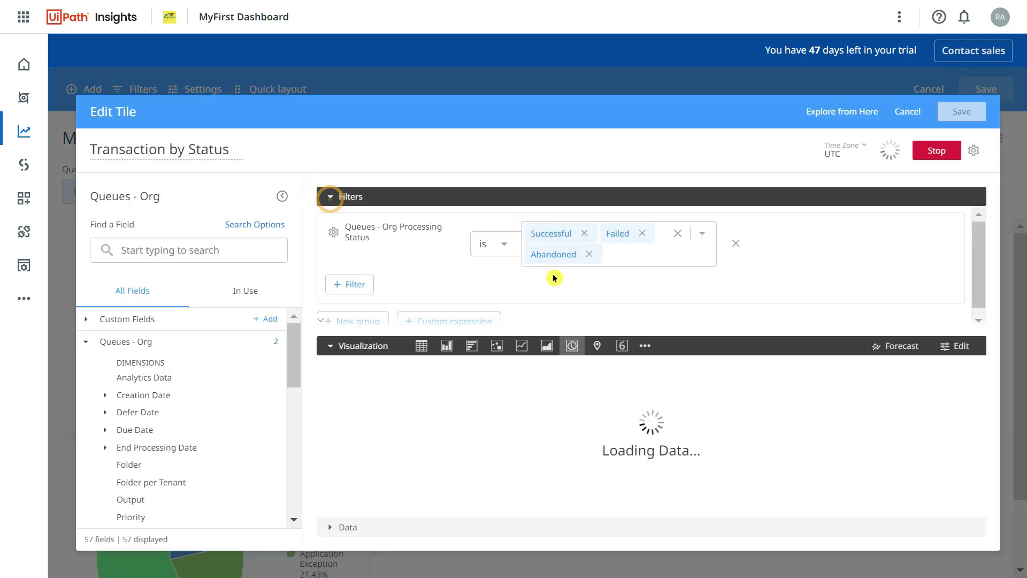
left_click(589, 254)
left_click(936, 150)
left_click(936, 150)
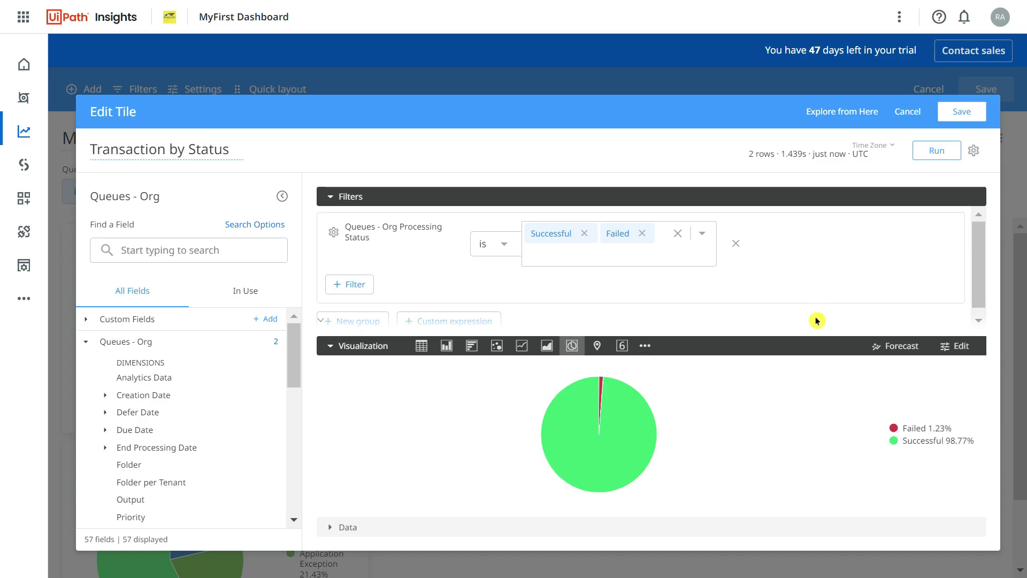
left_click(957, 120)
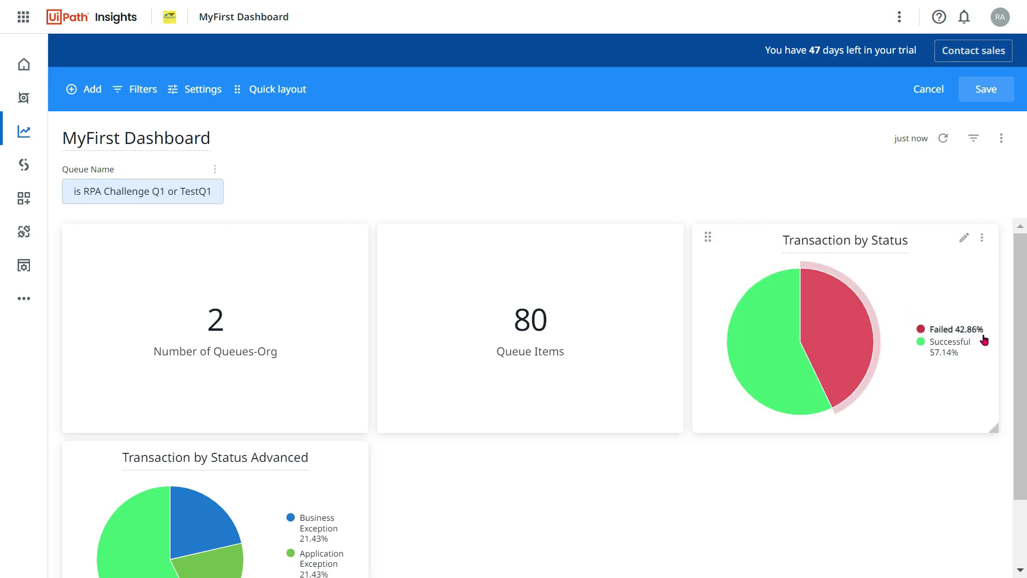
Review both pie tiles and save MyFirst Dashboard, leaving editing mode.
scroll(525, 442, "down", 2)
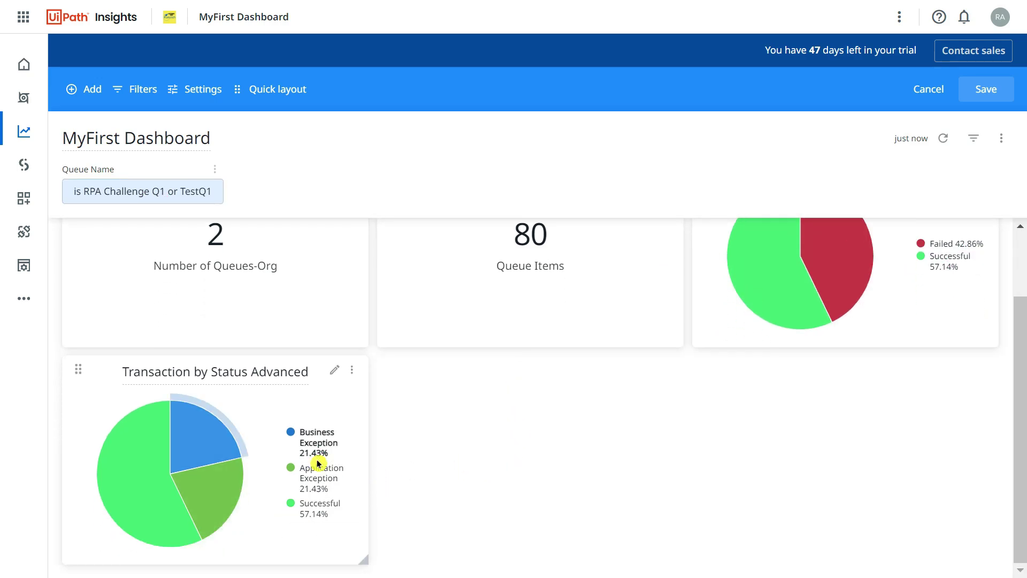
scroll(622, 386, "up", 2)
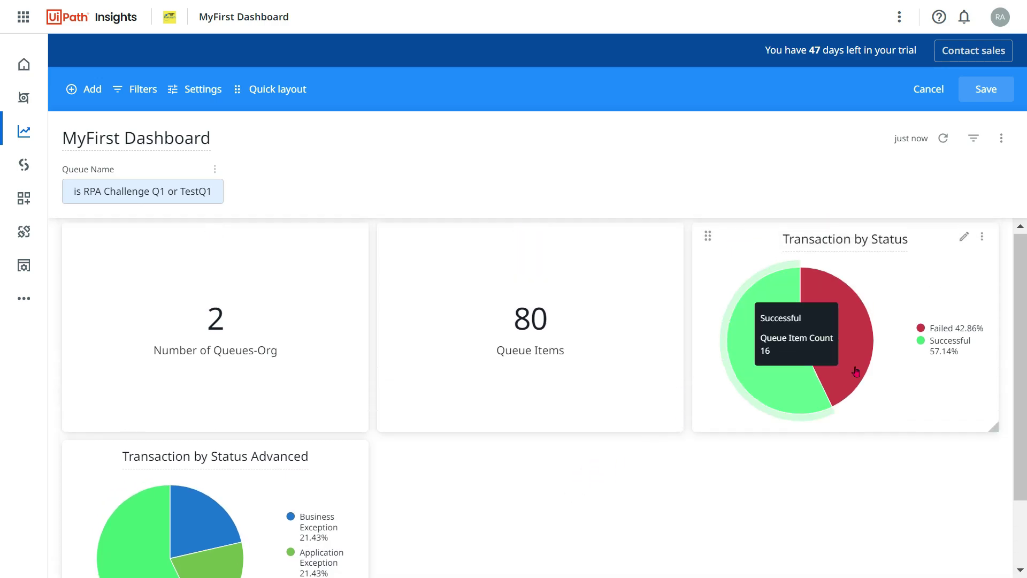
scroll(353, 474, "down", 2)
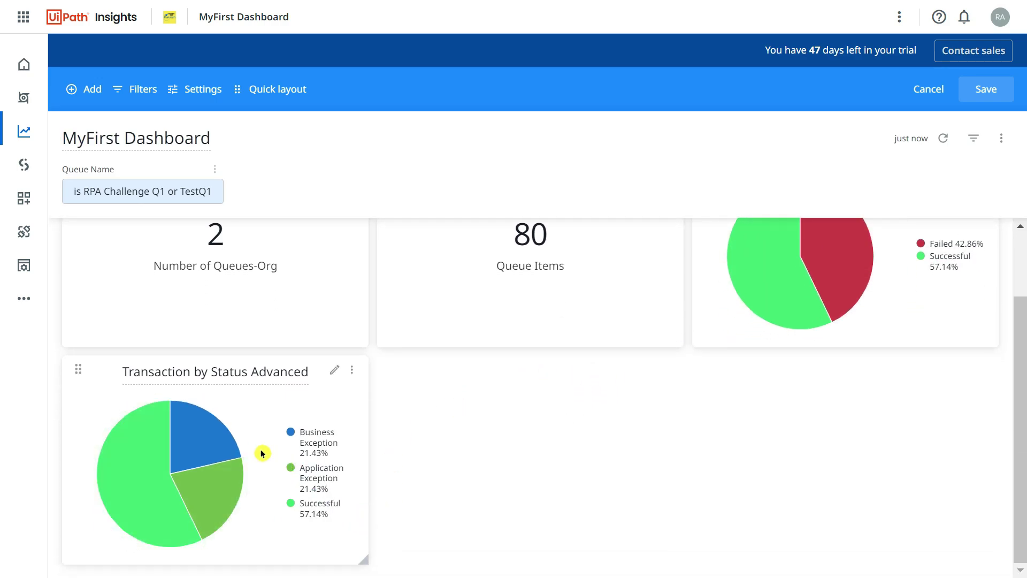
mouse_move(208, 484)
scroll(832, 385, "up", 2)
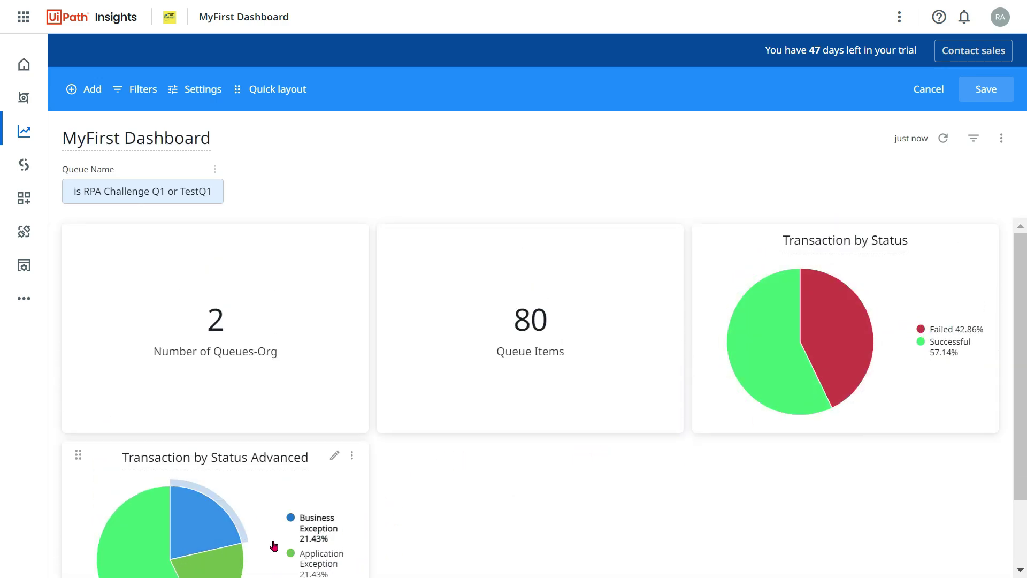
scroll(231, 496, "down", 2)
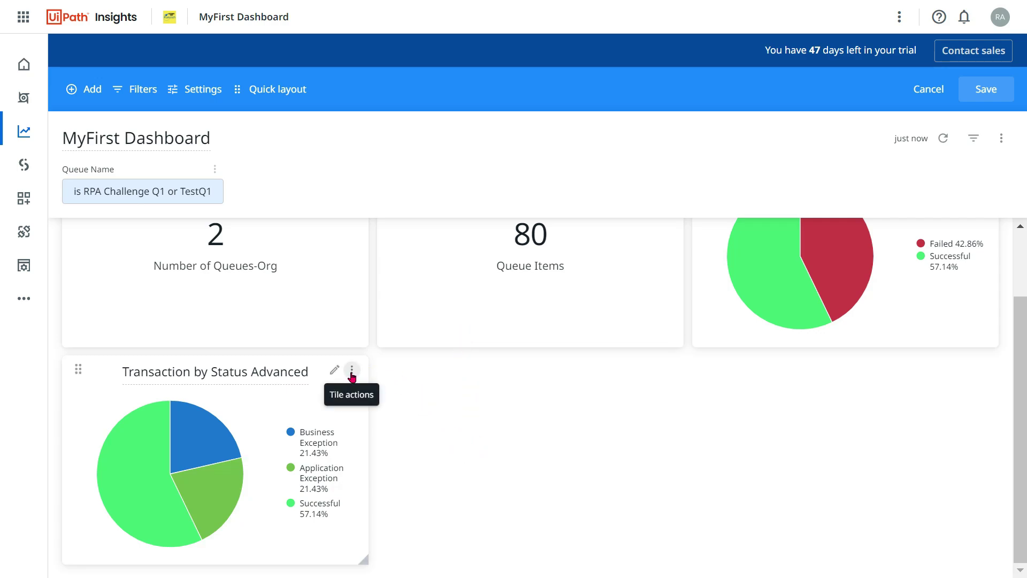
left_click(988, 91)
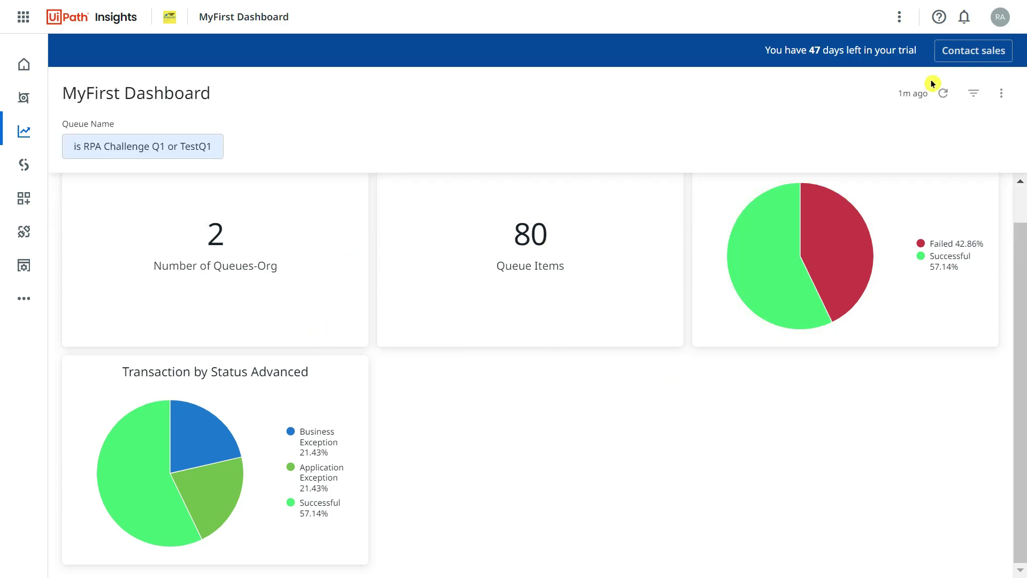
Put MyFirst Dashboard into edit mode and duplicate the Transaction by Status Advanced tile.
left_click(1001, 93)
left_click(906, 160)
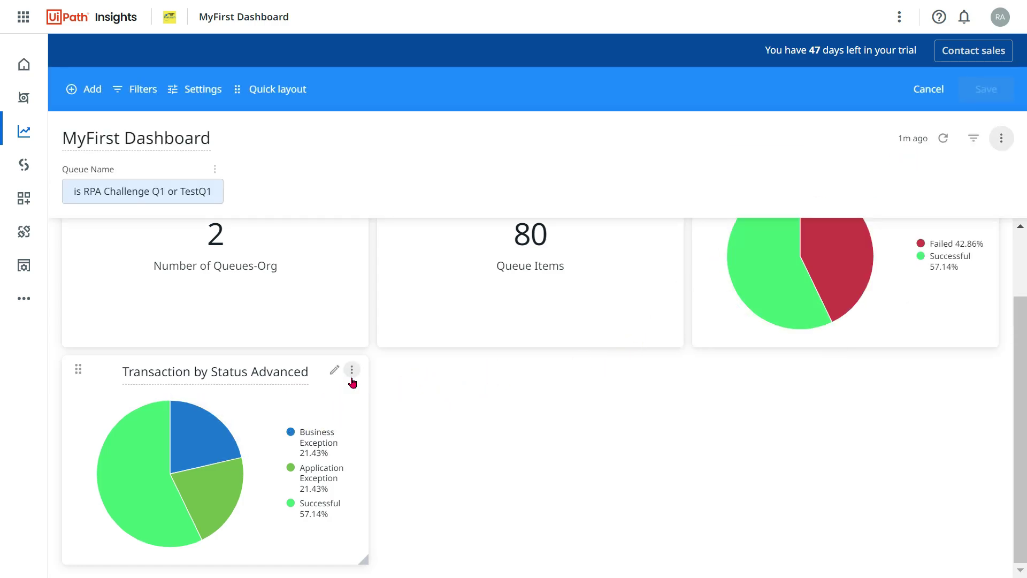
left_click(352, 370)
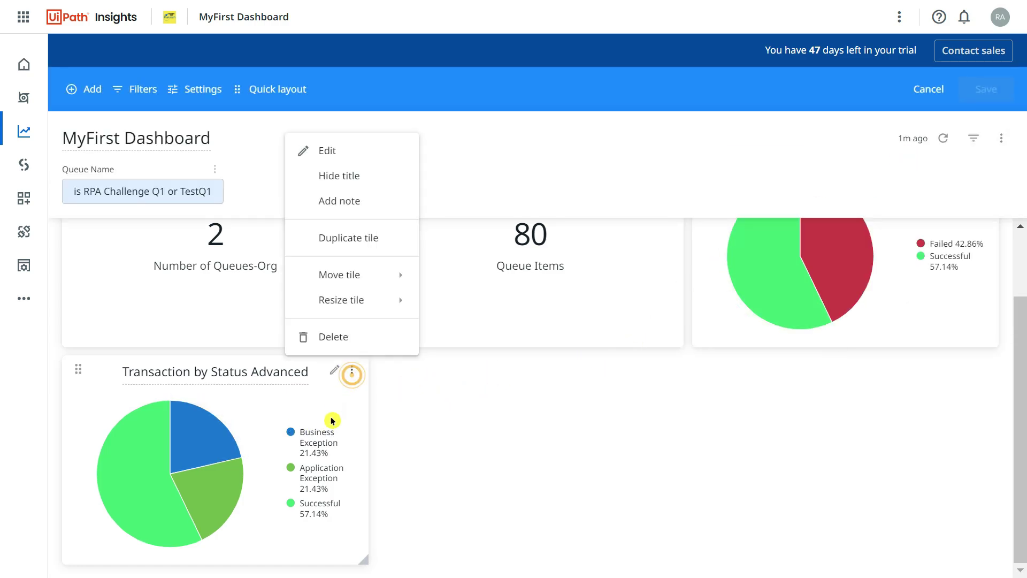
left_click(361, 247)
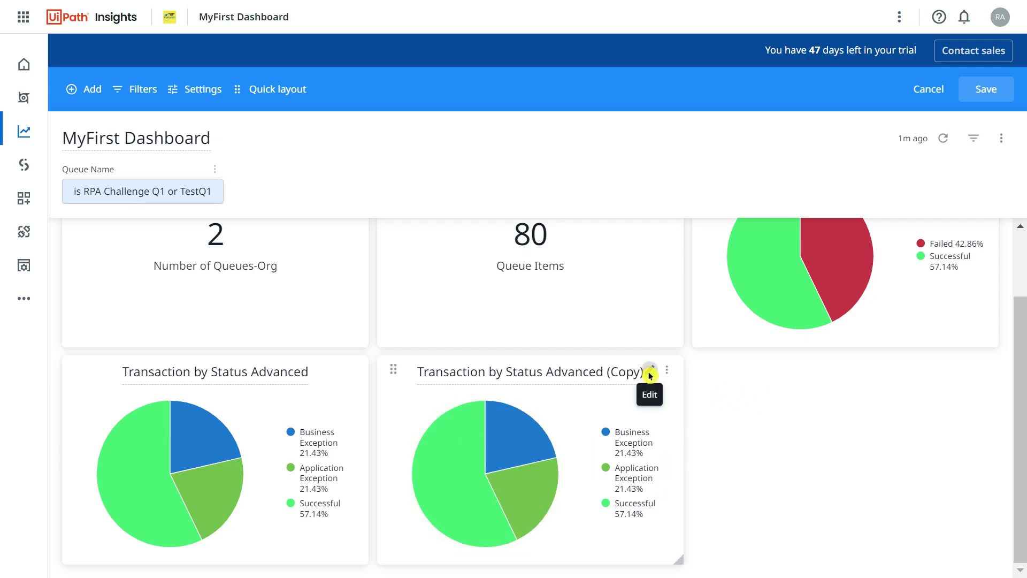
Retitle the copied tile 'Transaction by Status Advanced -2' and expand its three-row results table.
left_click(650, 374)
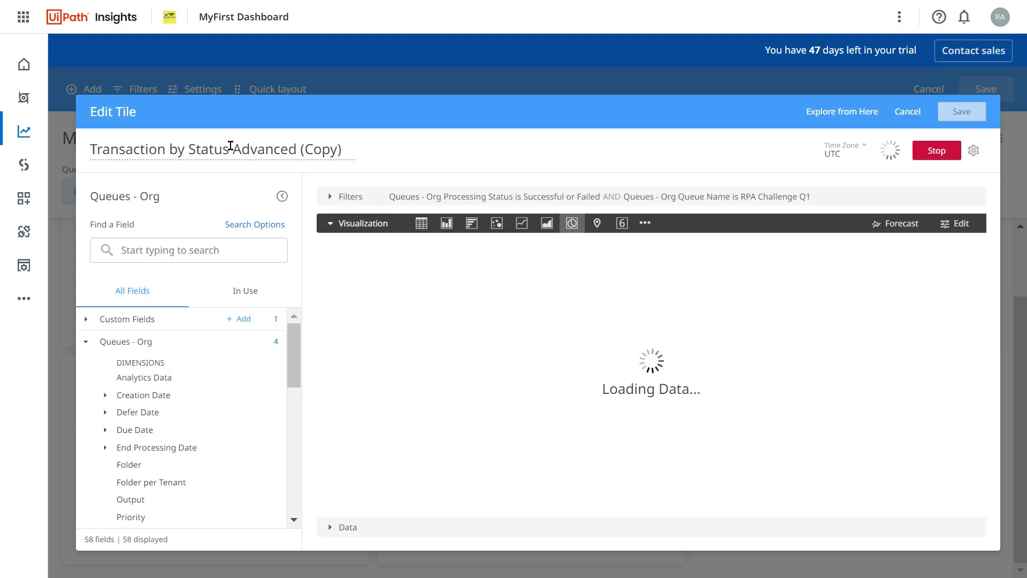
left_click(345, 150)
key("BackSpace")
key("BackSpace")
key("BackSpace")
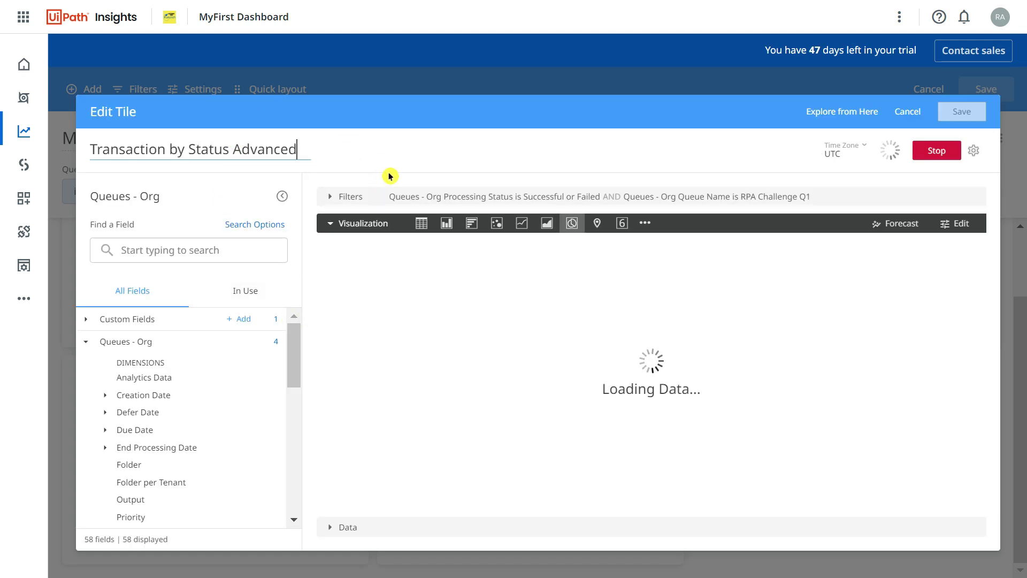
type("-2")
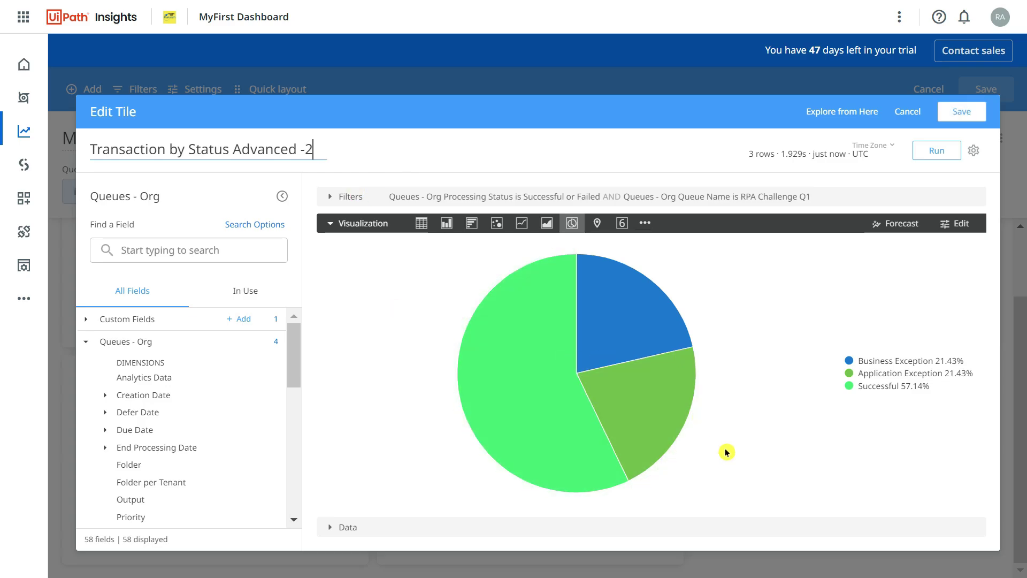
left_click(332, 528)
scroll(748, 433, "down", 2)
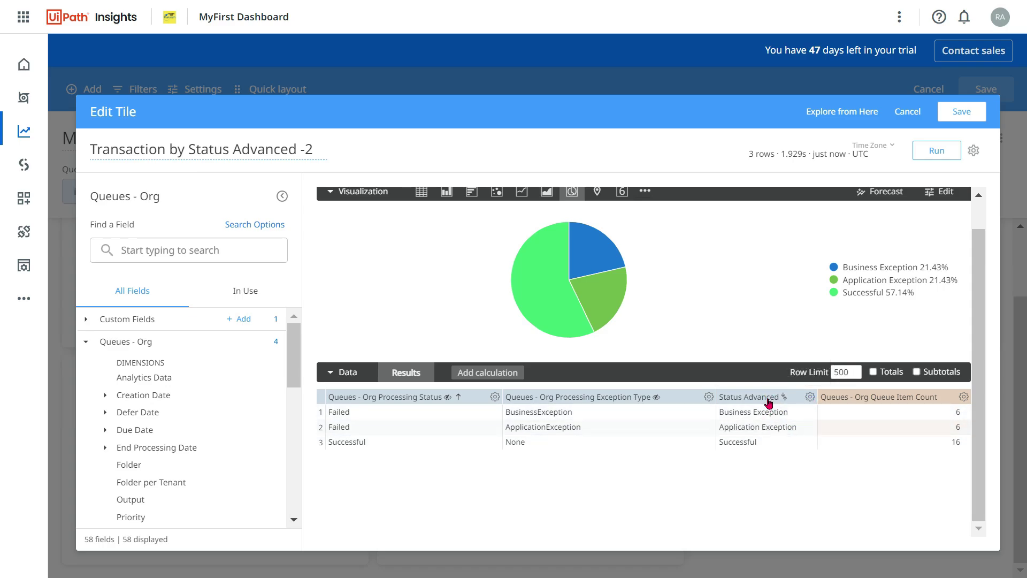
Replace the 'Business Exception' group name in Status Advanced with 'Successful' and save the grouping.
left_click(809, 396)
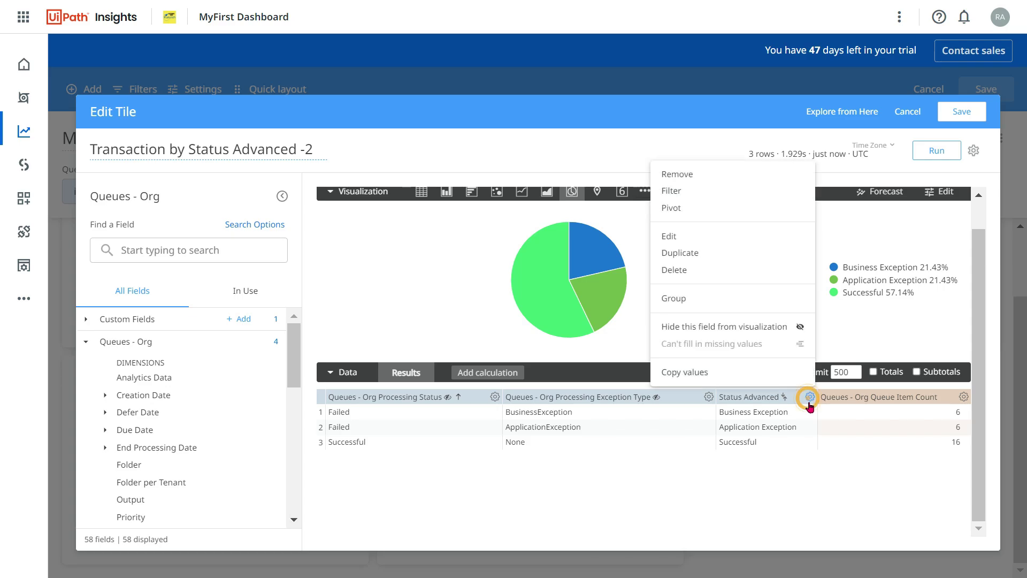
left_click(685, 241)
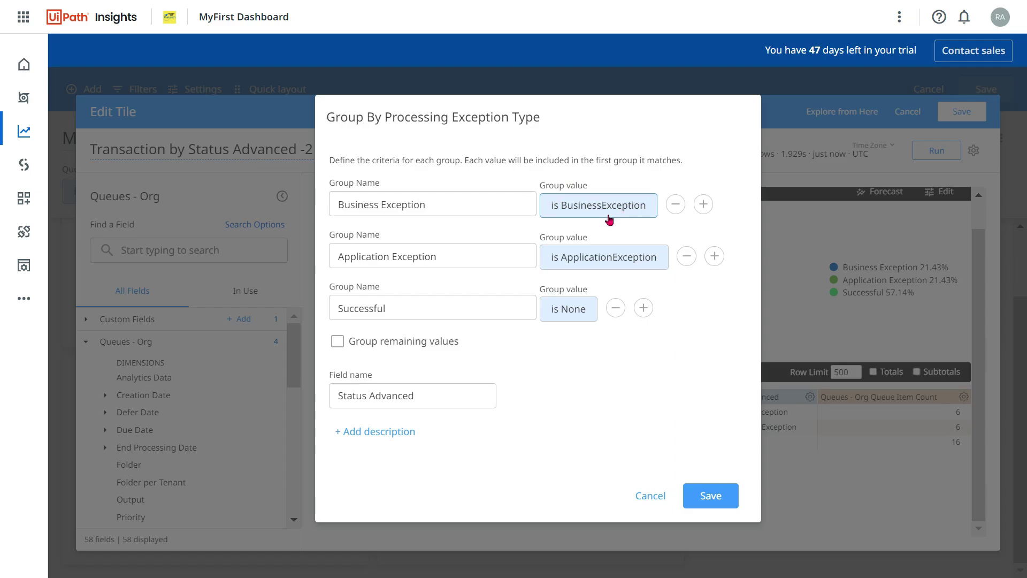
left_click_drag(394, 307, 316, 320)
key("ctrl+c")
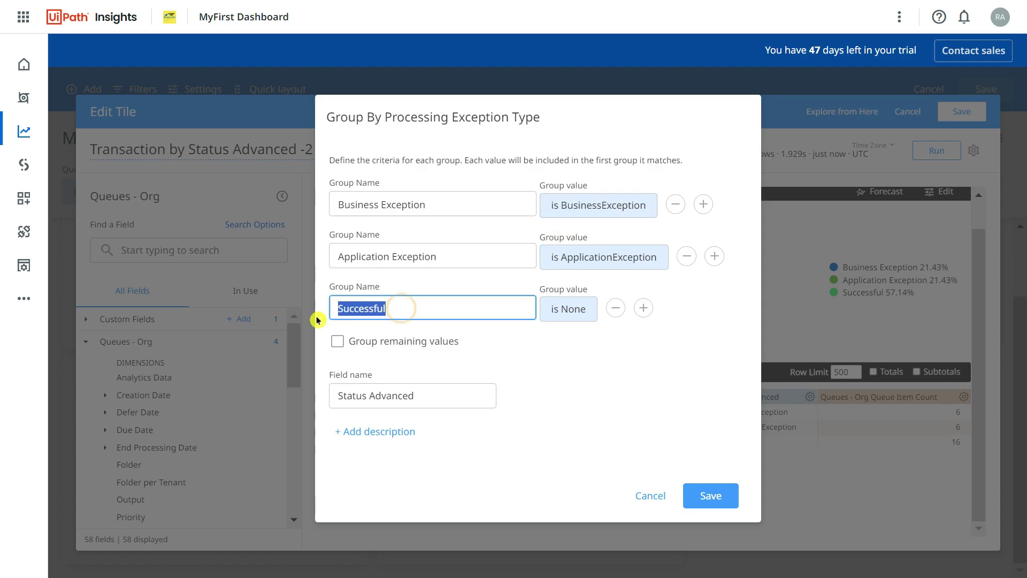
left_click_drag(440, 202, 309, 213)
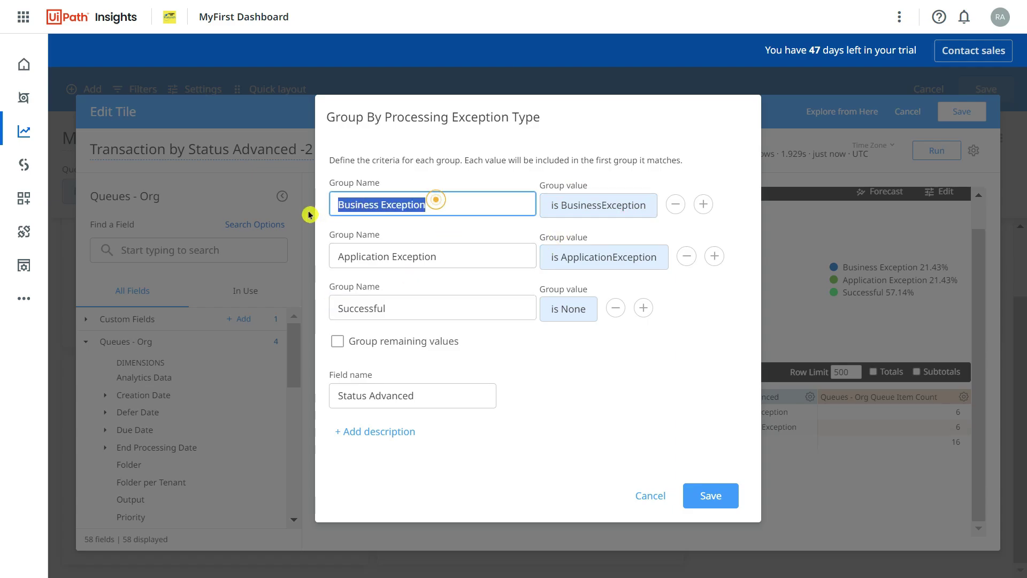
key("ctrl+v")
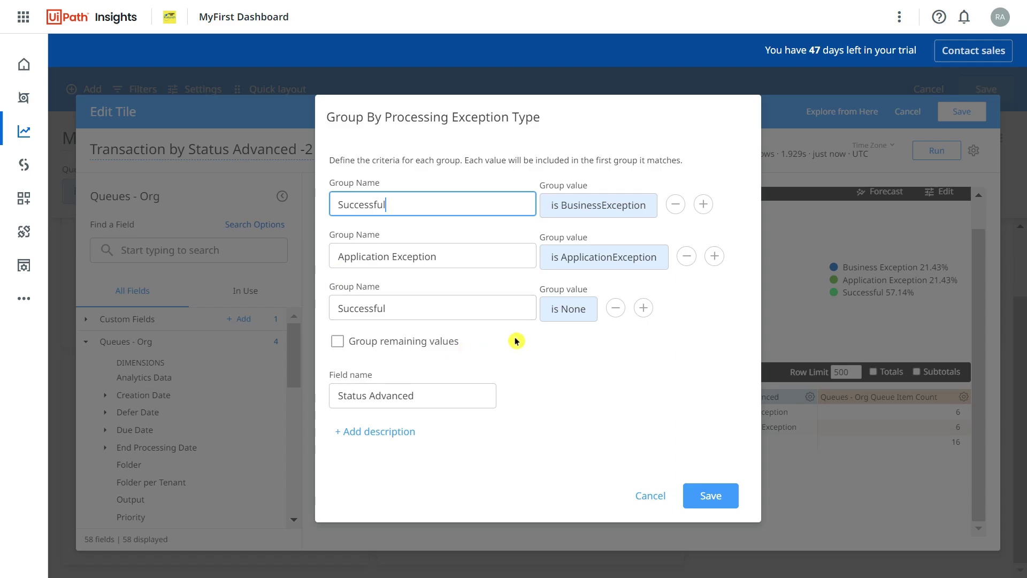
left_click(715, 495)
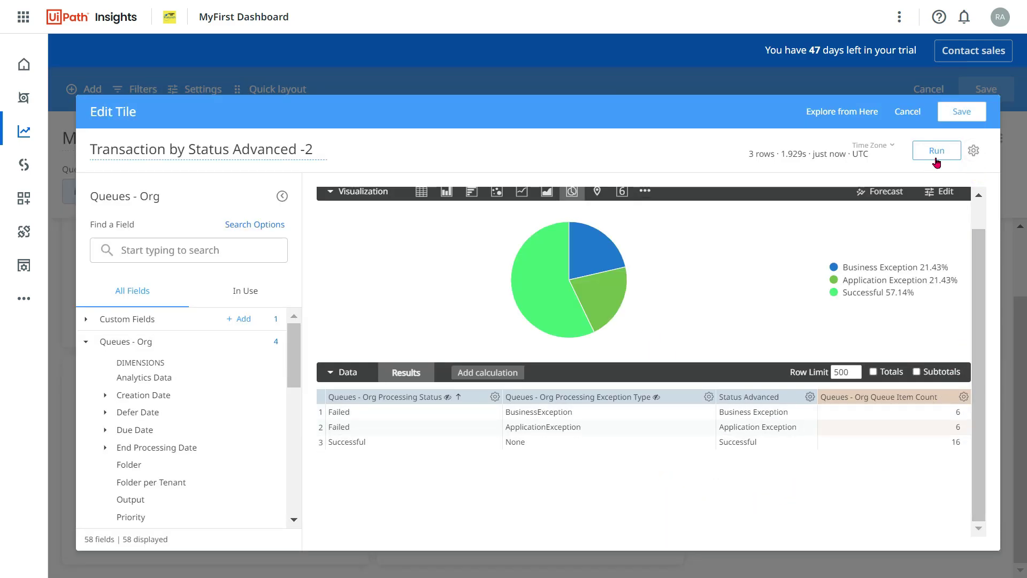
Rerun the query so the pie splits Successful 57.14%, Successful 21.43%, Failed 21.43%.
left_click(936, 151)
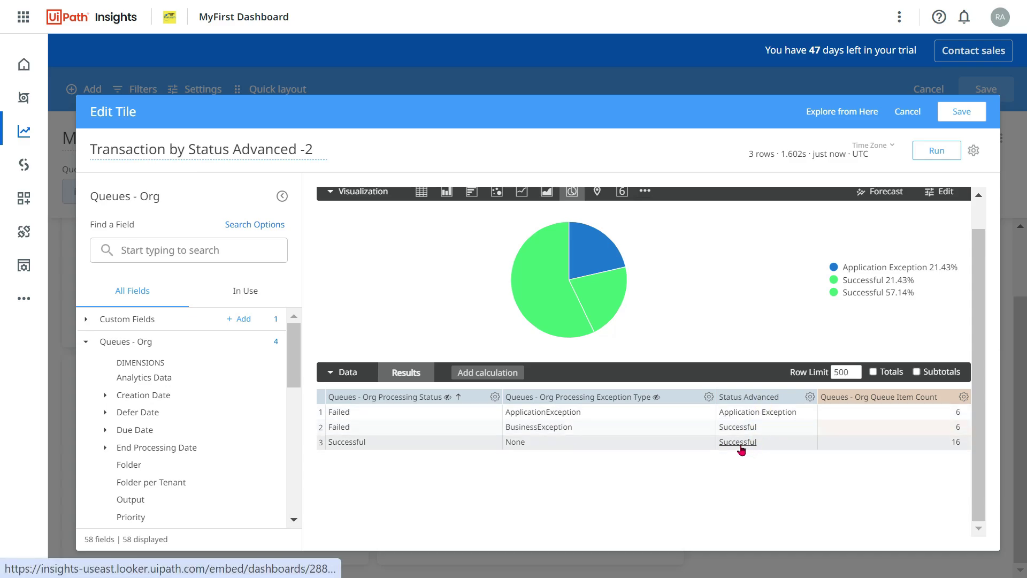
mouse_move(561, 333)
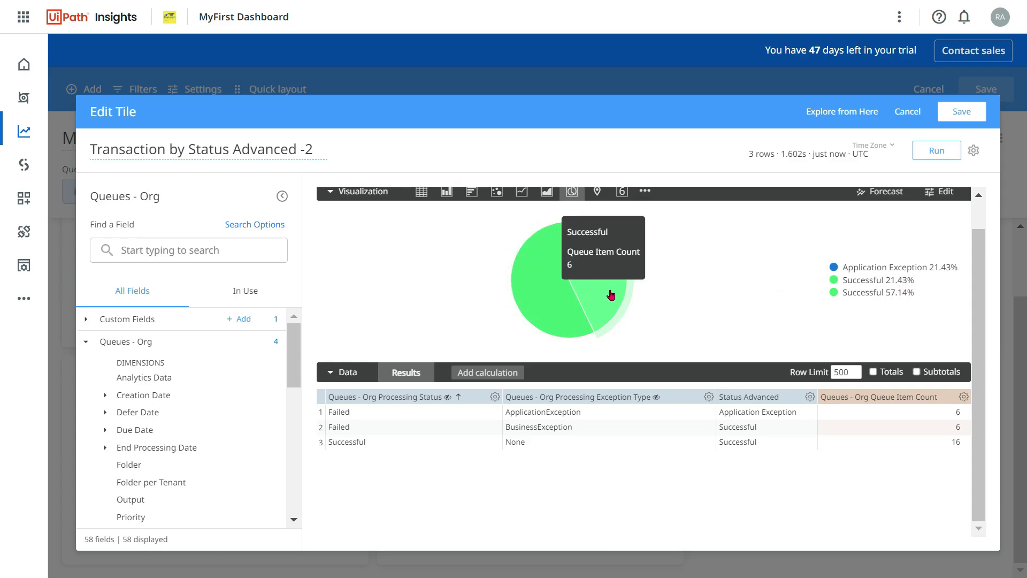
mouse_move(602, 308)
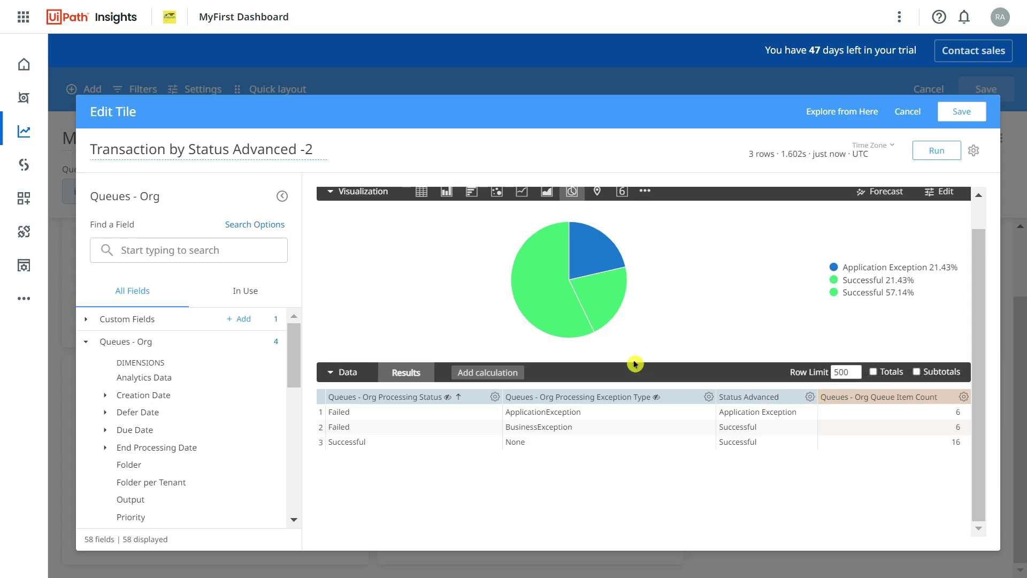
left_click(809, 397)
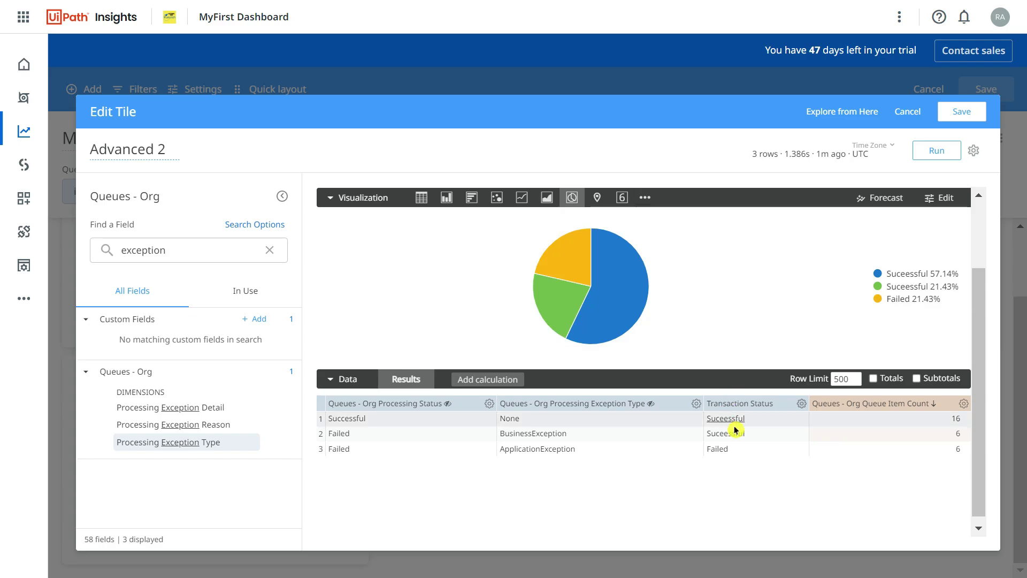
In the In Use fields, clear the search and remove Processing Exception Type and Processing Status.
left_click(245, 291)
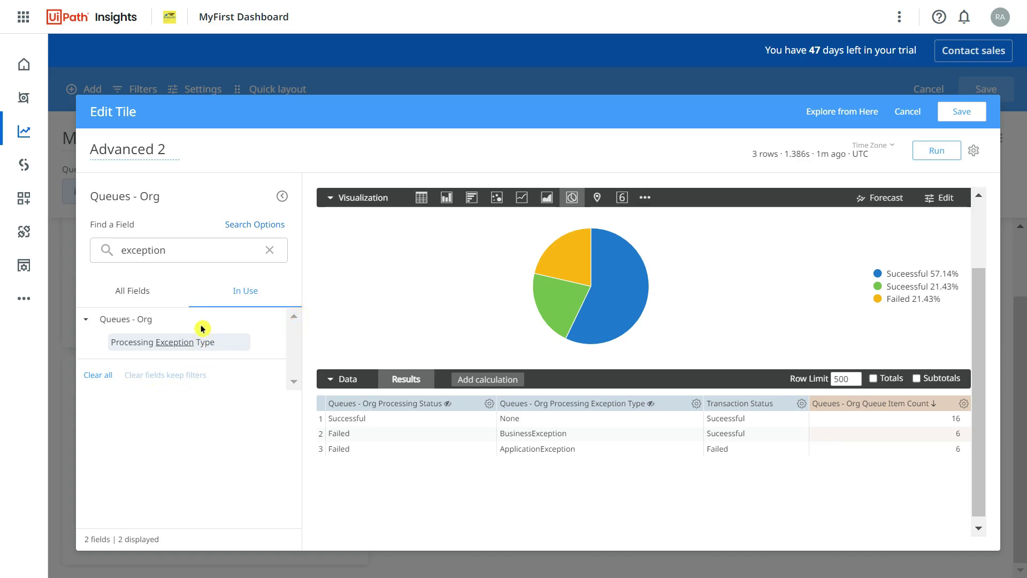
left_click(277, 255)
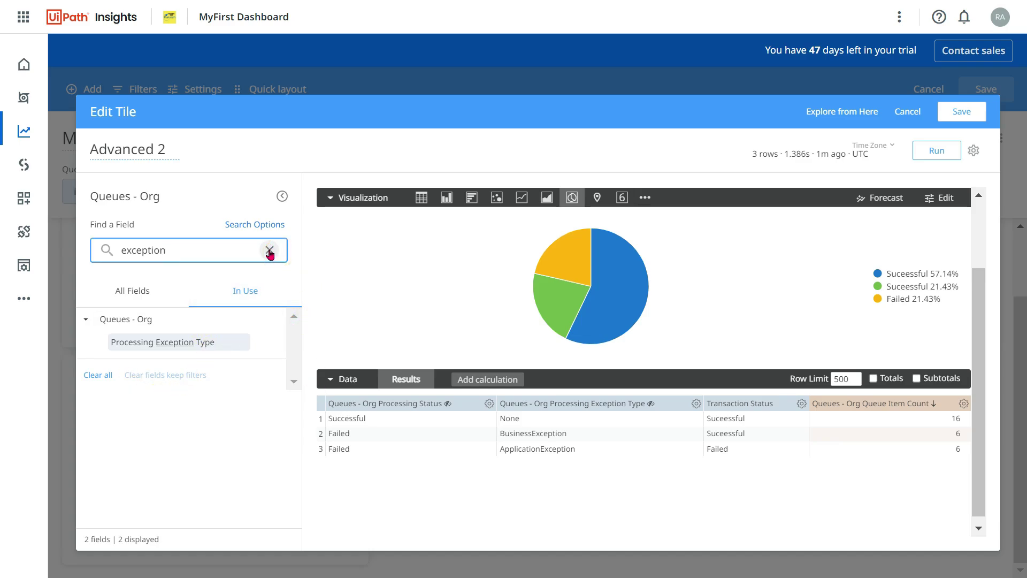
left_click(270, 251)
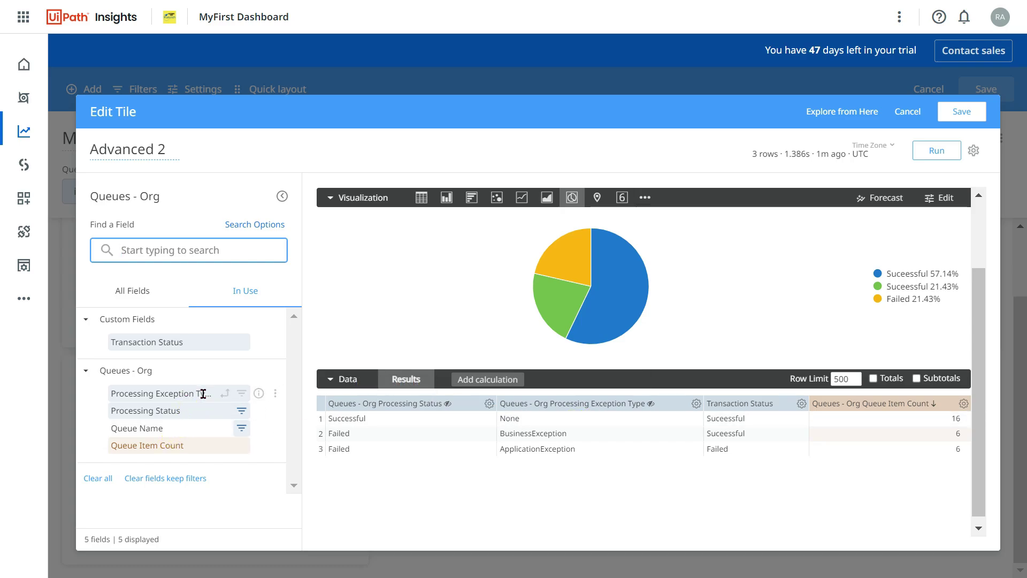
left_click(203, 394)
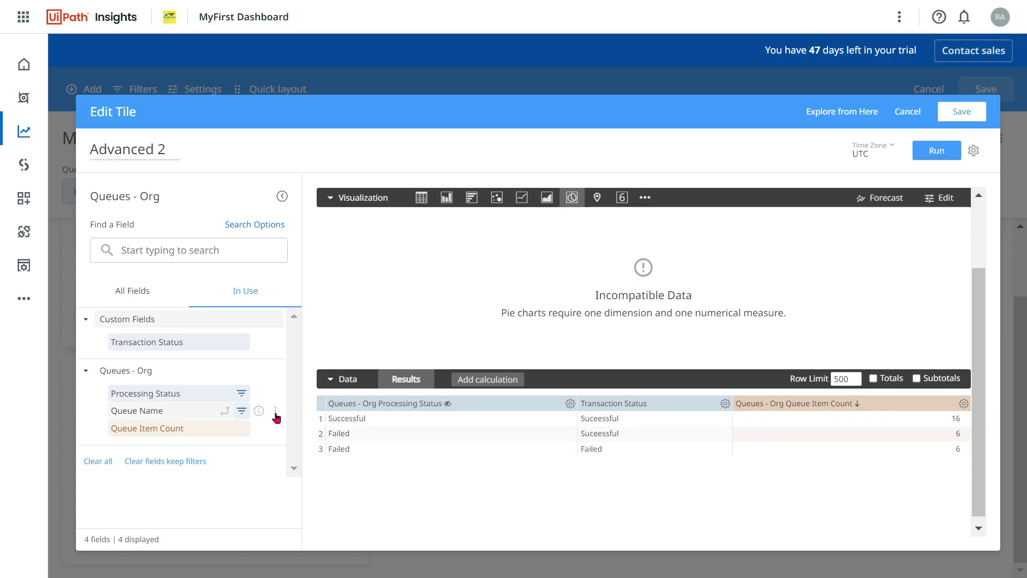
mouse_move(205, 402)
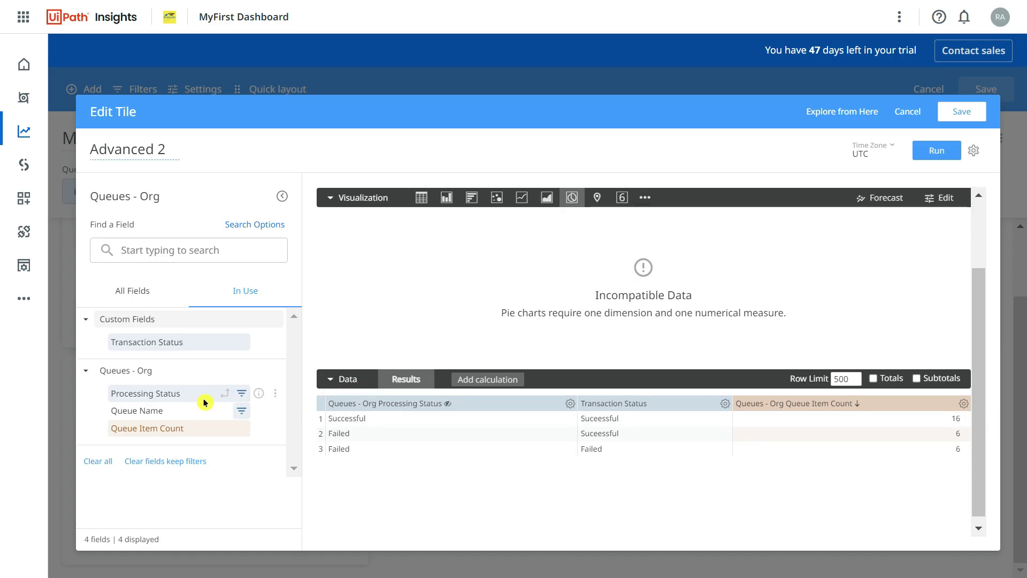
left_click(211, 399)
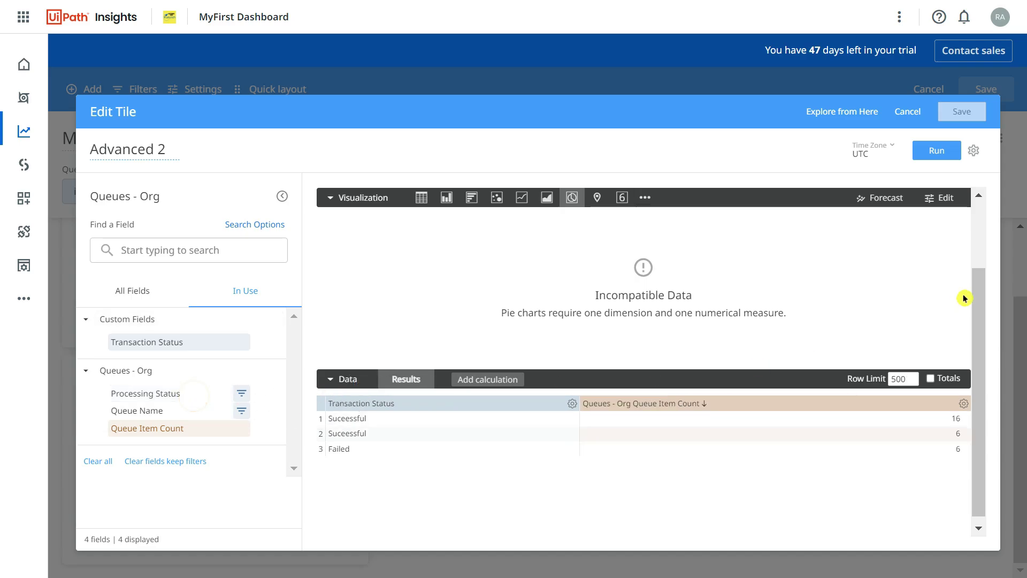
Rerun for a Successful 78.57% / Failed 21.43% pie and save Advanced 2 to the dashboard.
left_click(936, 150)
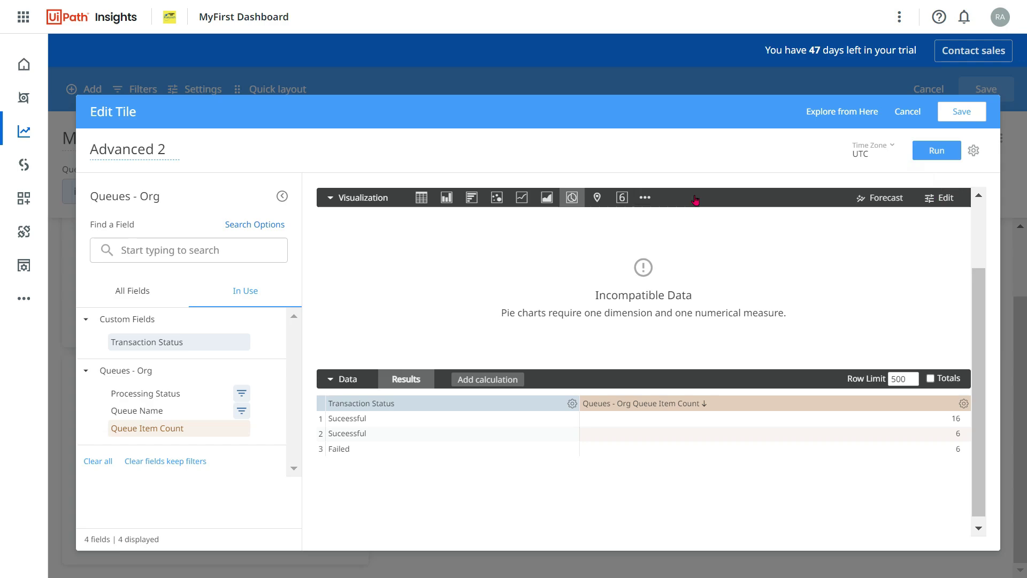
left_click(925, 155)
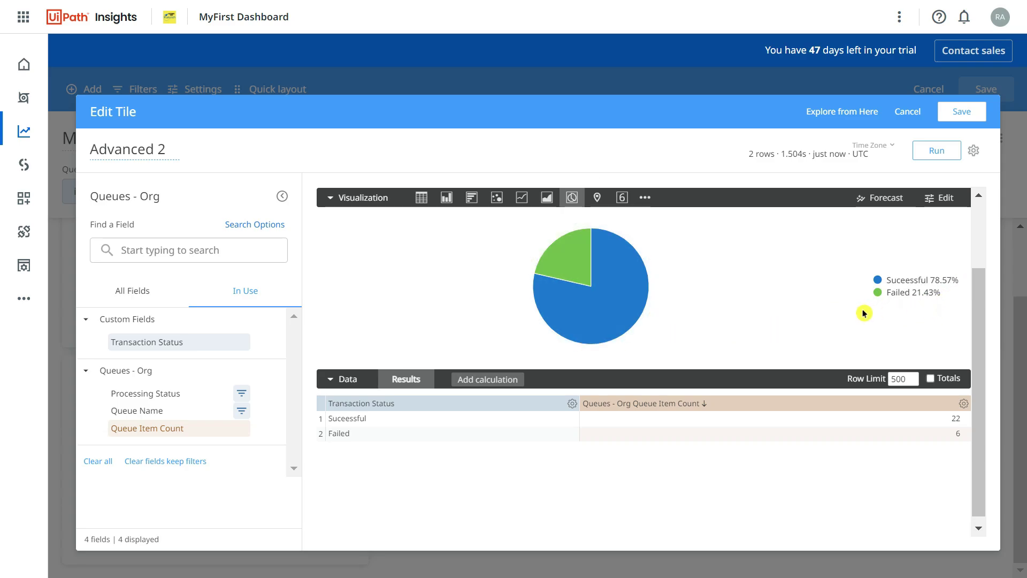
left_click(962, 111)
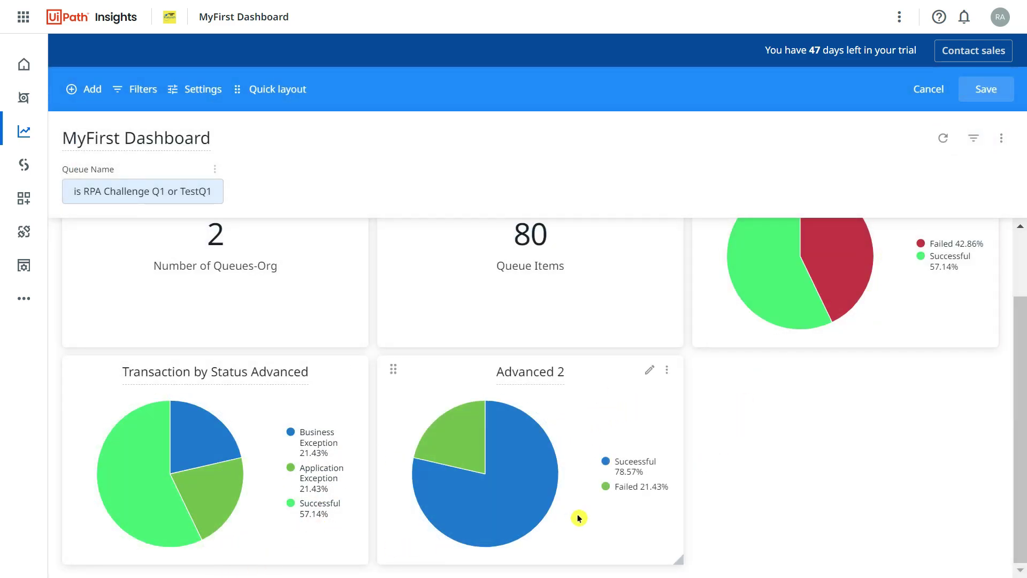
Reopen the Advanced 2 tile from MyFirst Dashboard in the tile editor.
mouse_move(463, 549)
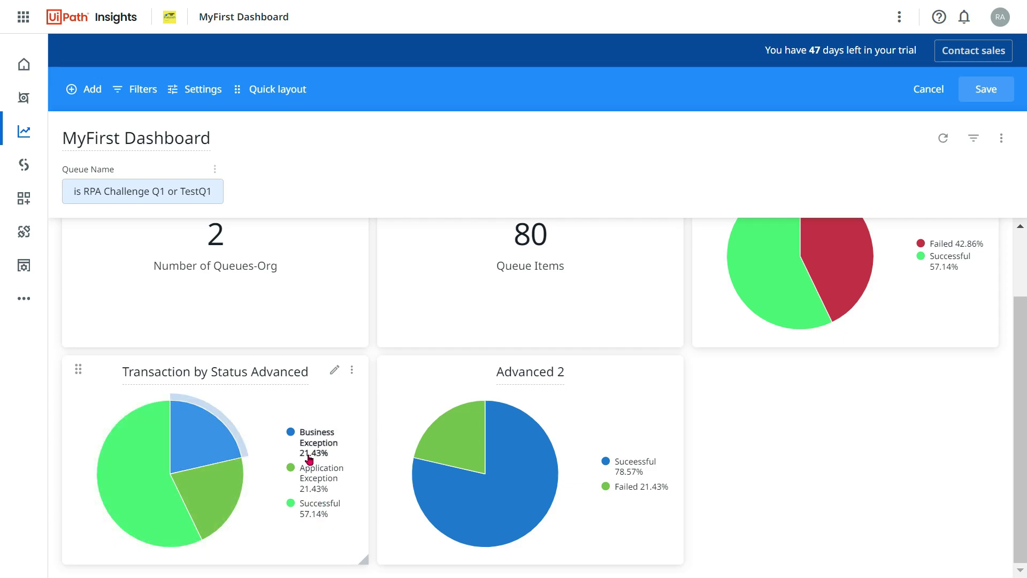
mouse_move(530, 492)
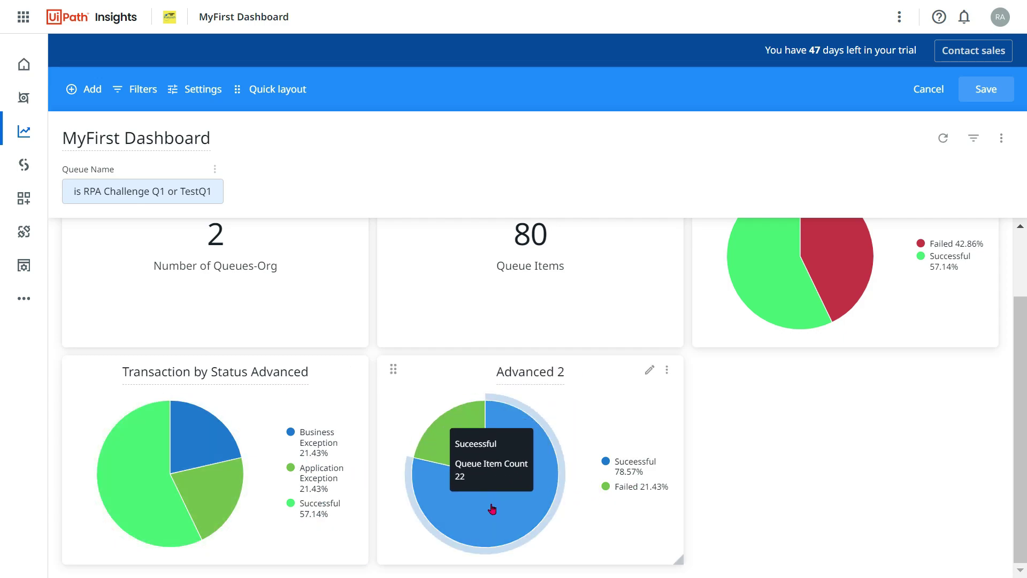
mouse_move(465, 441)
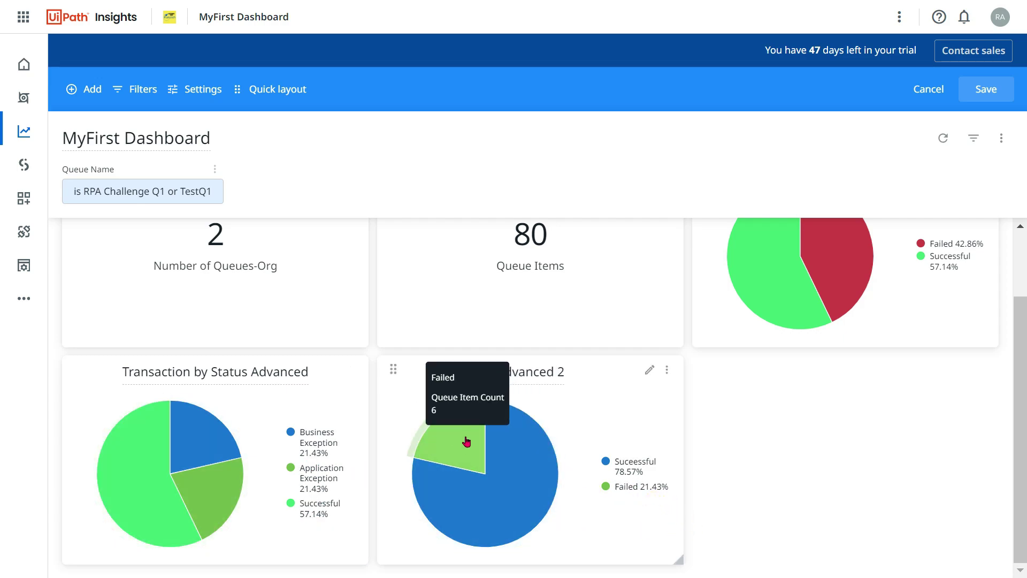
left_click(650, 369)
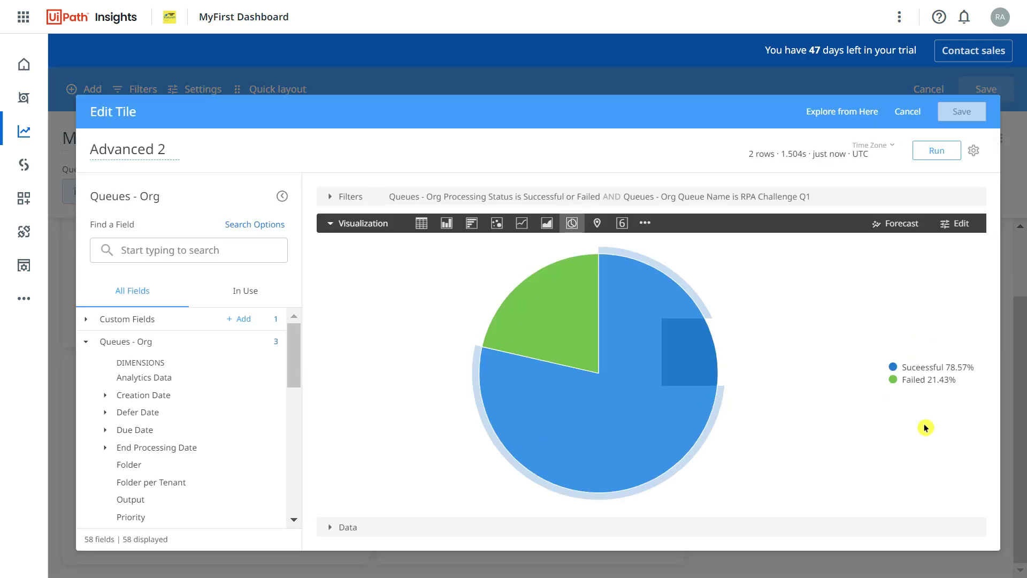
Colour the Failed pie series red (#CC3D45) and save the Advanced 2 tile.
left_click(956, 227)
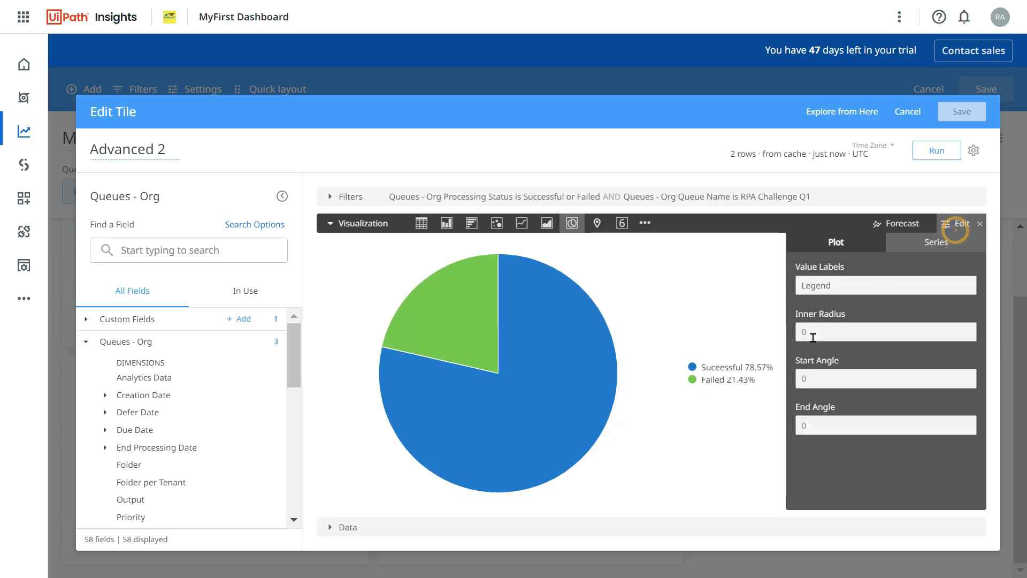
left_click(922, 245)
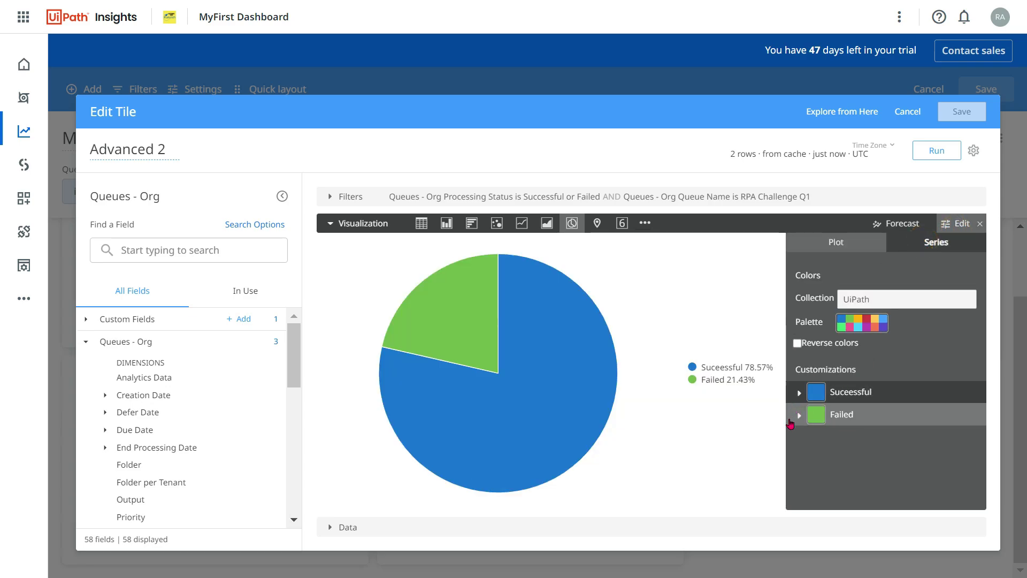
left_click(799, 419)
left_click(816, 413)
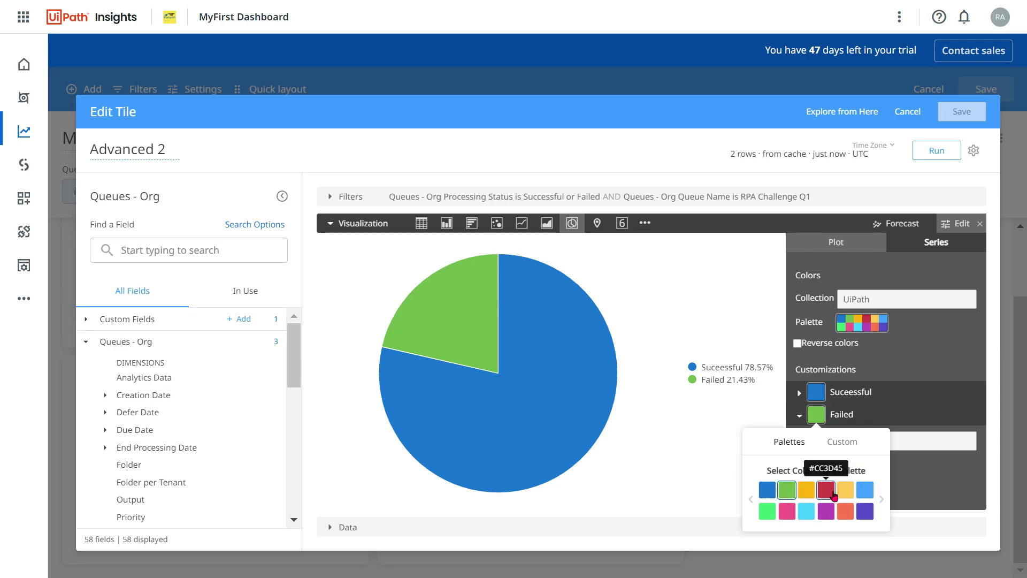
left_click(826, 489)
left_click(951, 493)
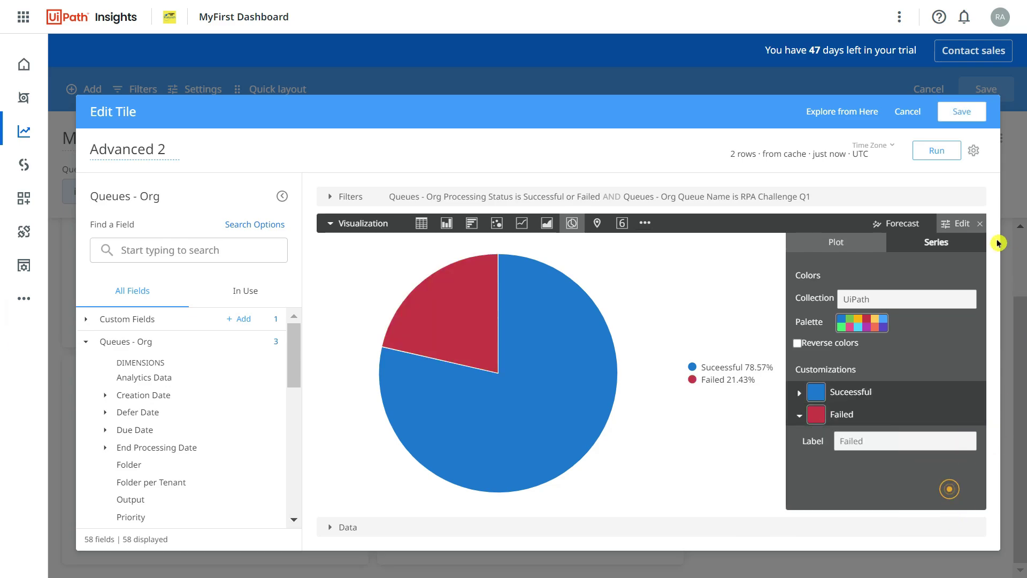
left_click(960, 113)
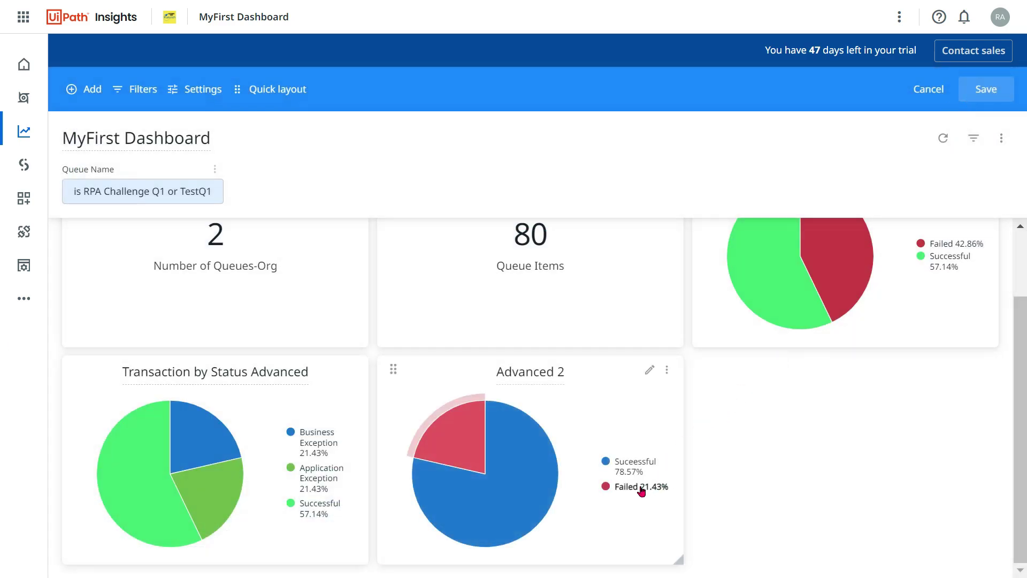